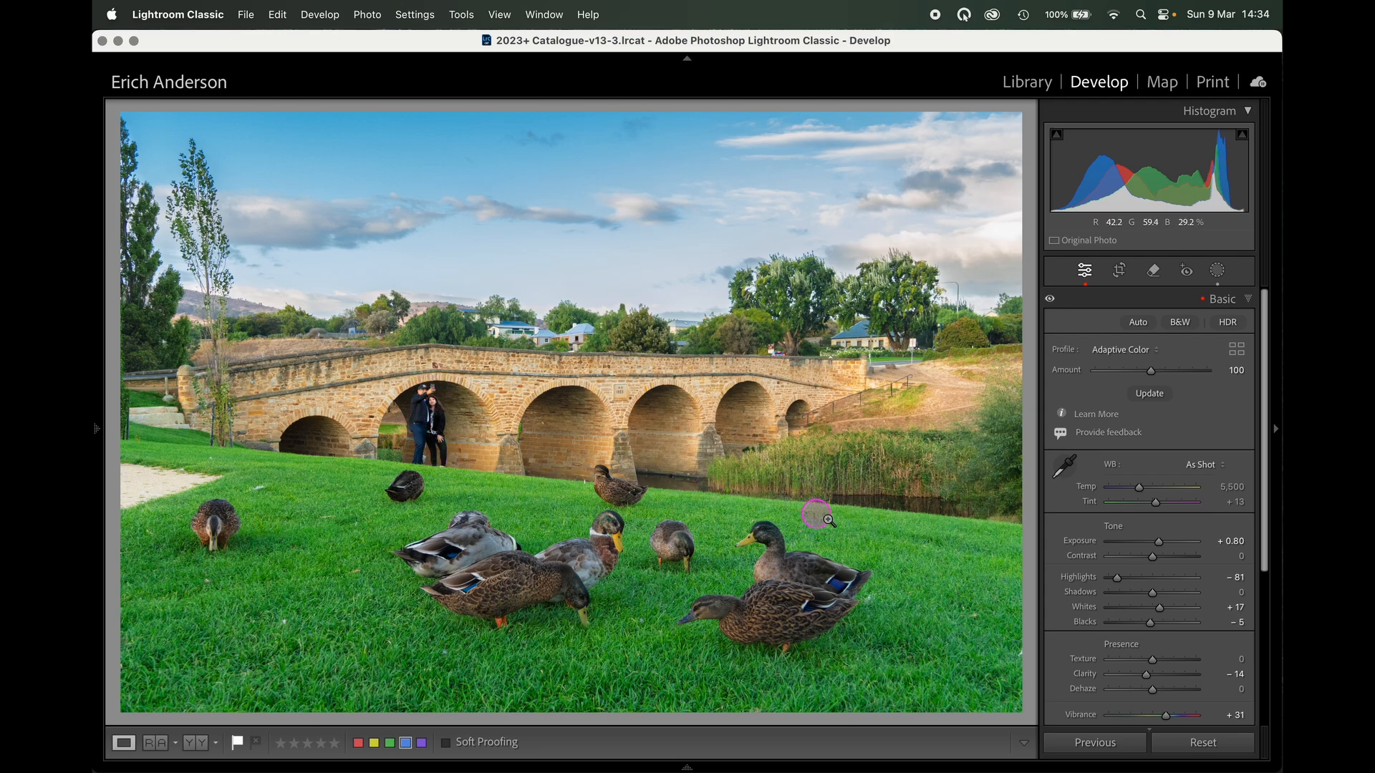
Step: Open the Remove tool, view its Clone and Heal modes, and in Remove mode turn off Use generative AI and Detect objects
{"action": "left_click", "coordinate": [1155, 272]}
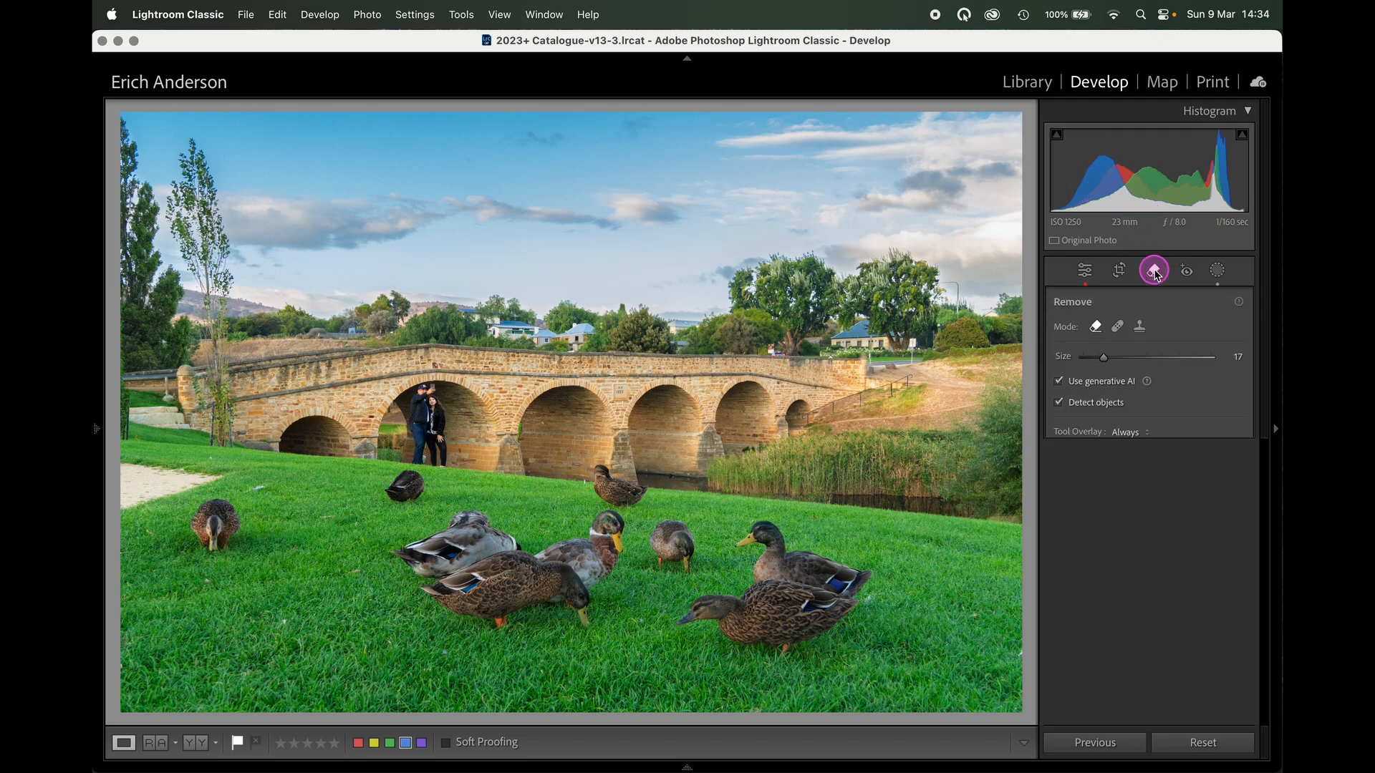
{"action": "left_click", "coordinate": [1141, 328]}
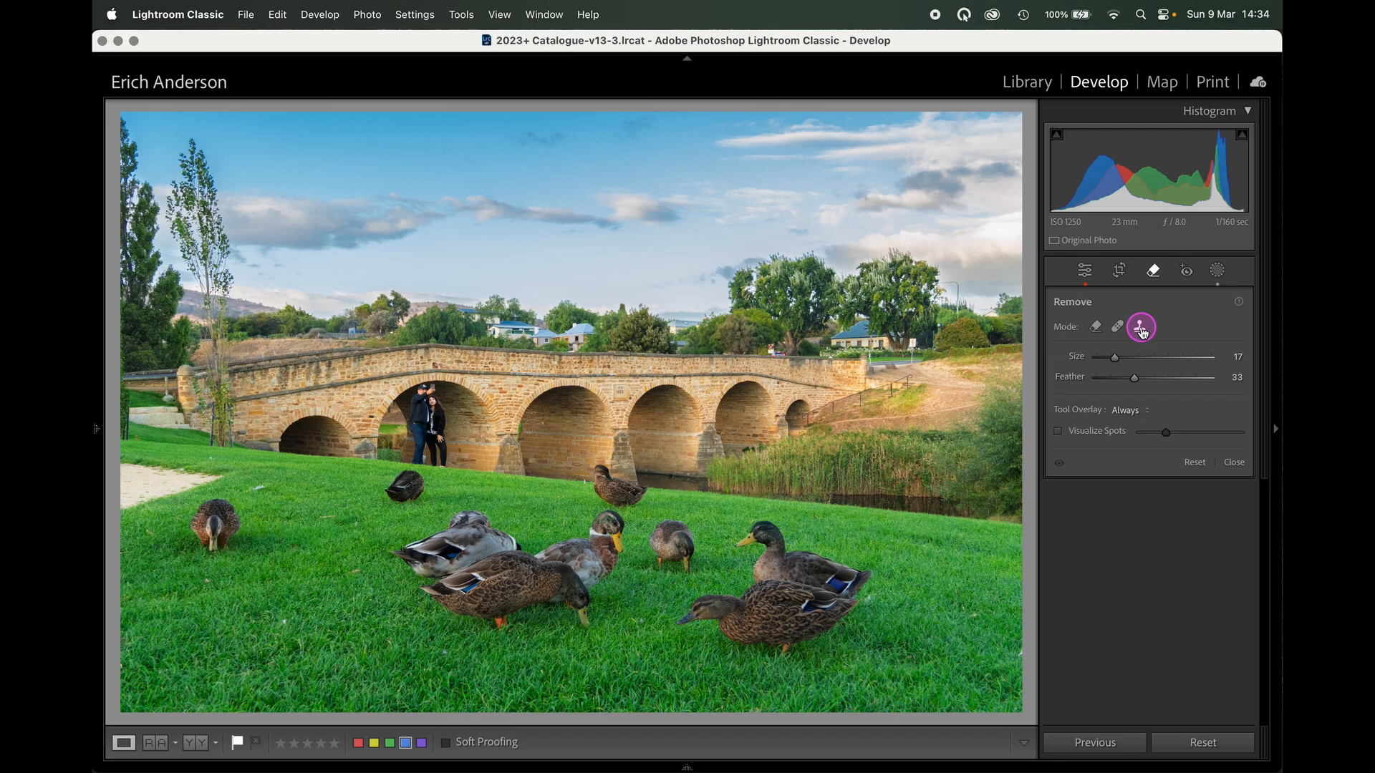
{"action": "left_click", "coordinate": [1119, 328]}
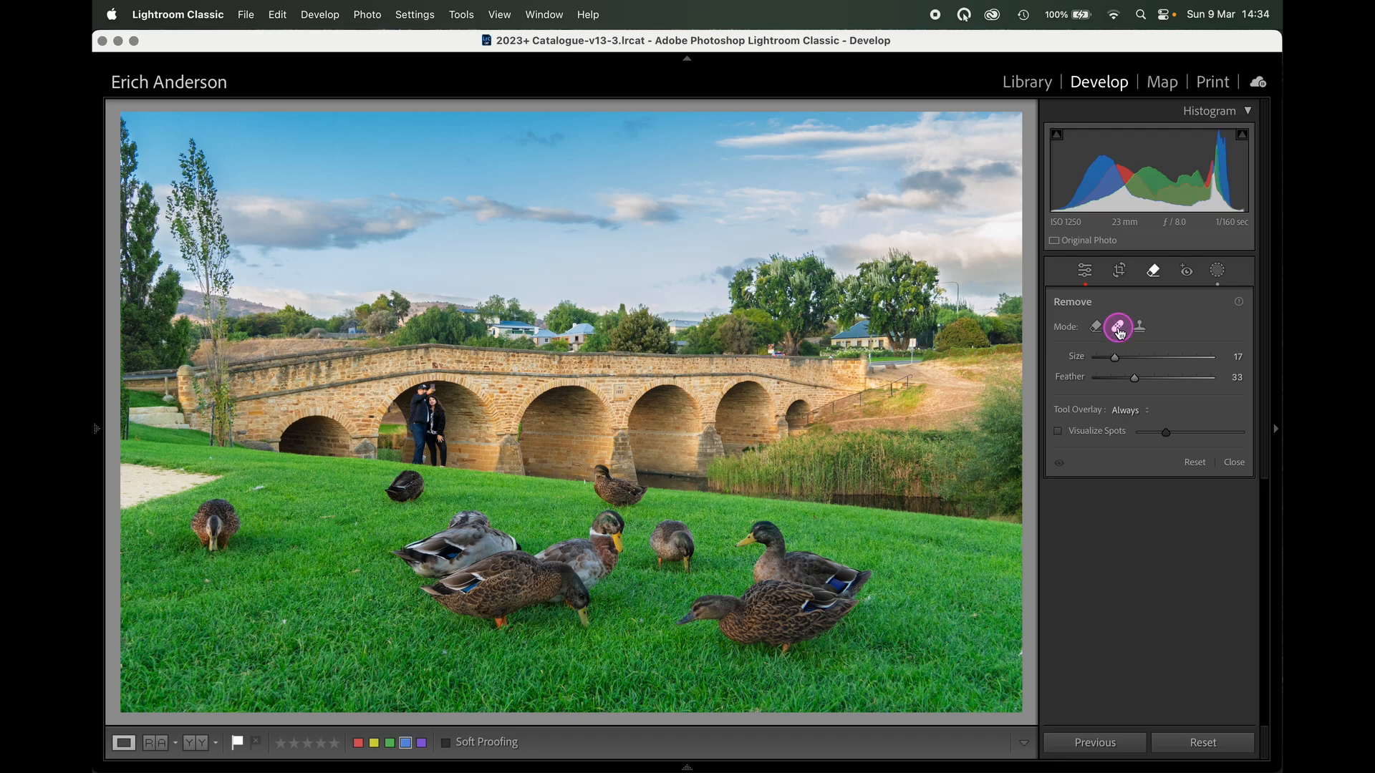
{"action": "left_click", "coordinate": [1097, 327]}
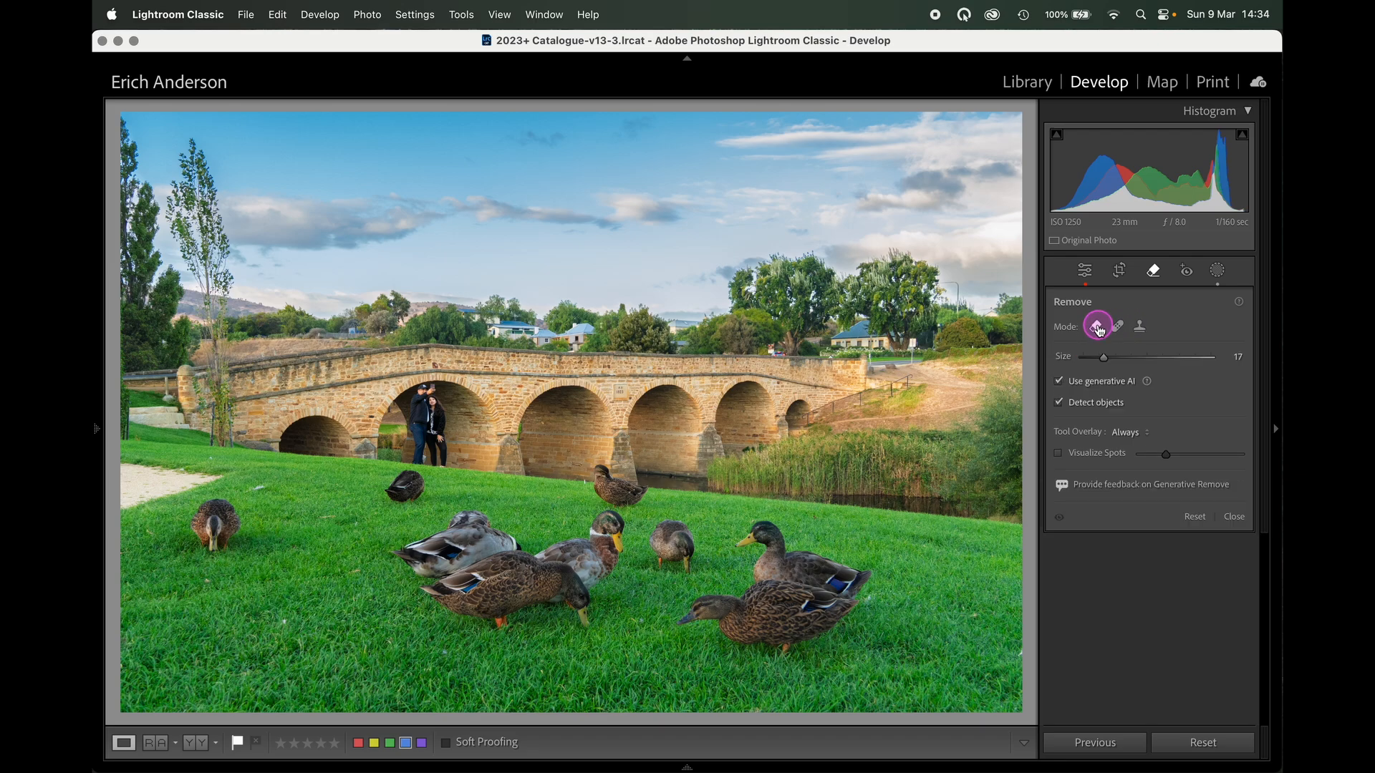
{"action": "left_click", "coordinate": [1059, 383]}
{"action": "left_click", "coordinate": [1059, 402]}
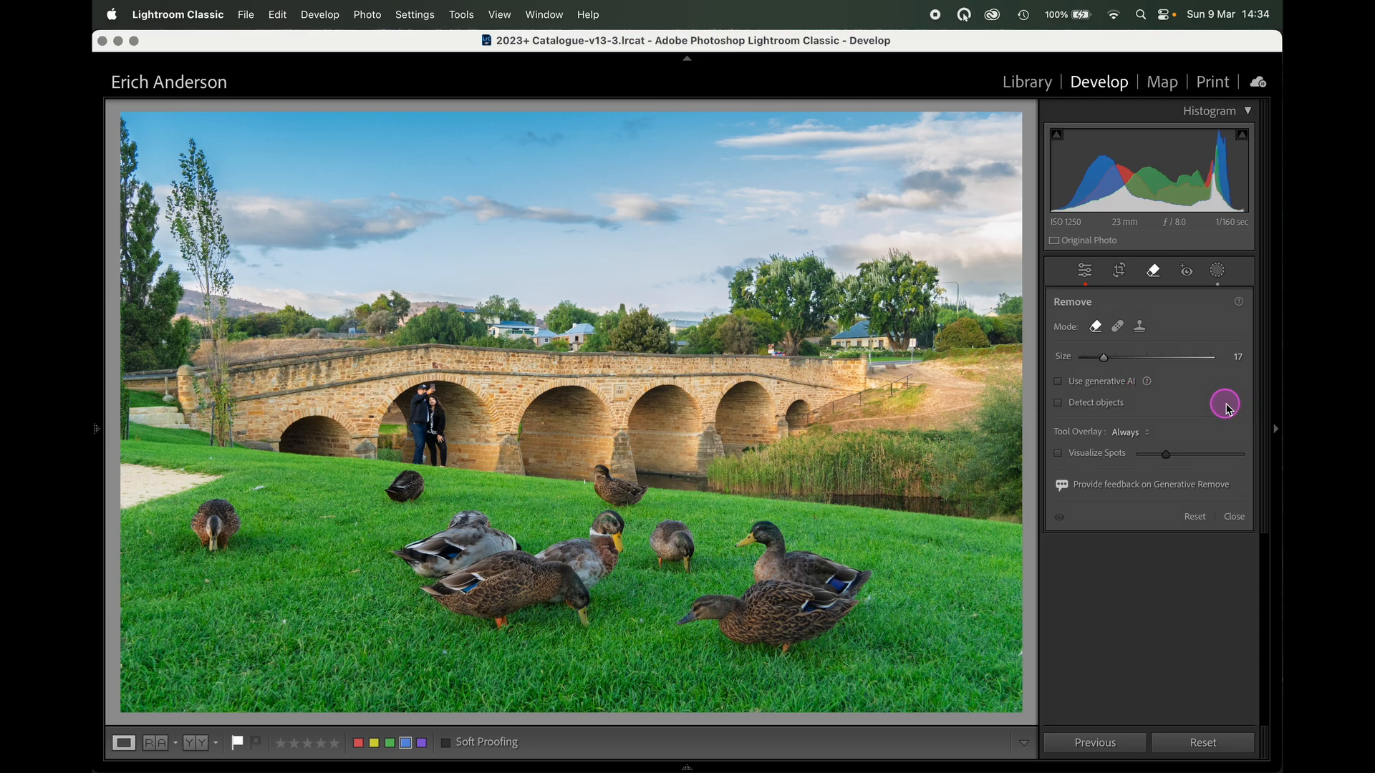
Step: Cover the dark duck below the couple with a size 27 Clone spot sampled from the clean grass beside it
{"action": "left_click", "coordinate": [1140, 328]}
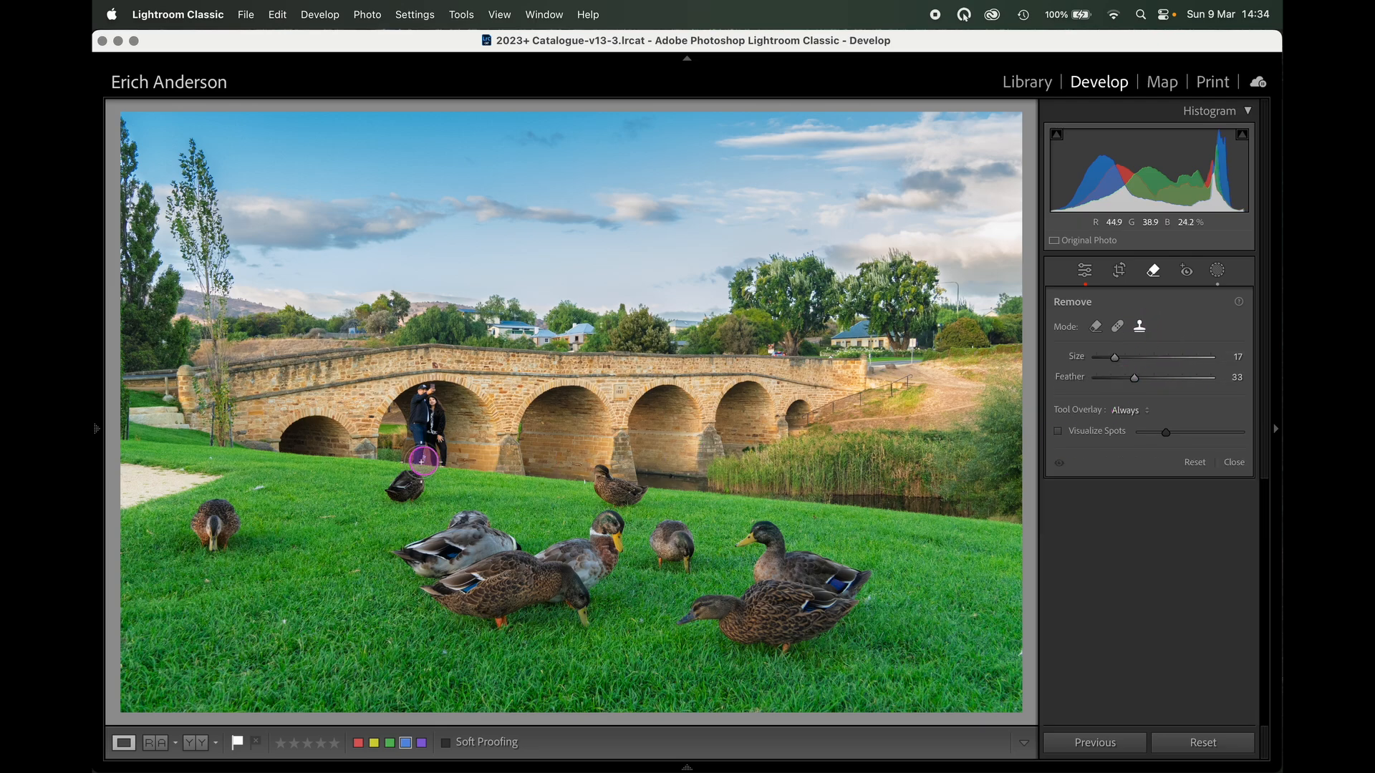
{"action": "scroll", "coordinate": [405, 491], "scroll_direction": "up", "scroll_amount": 3}
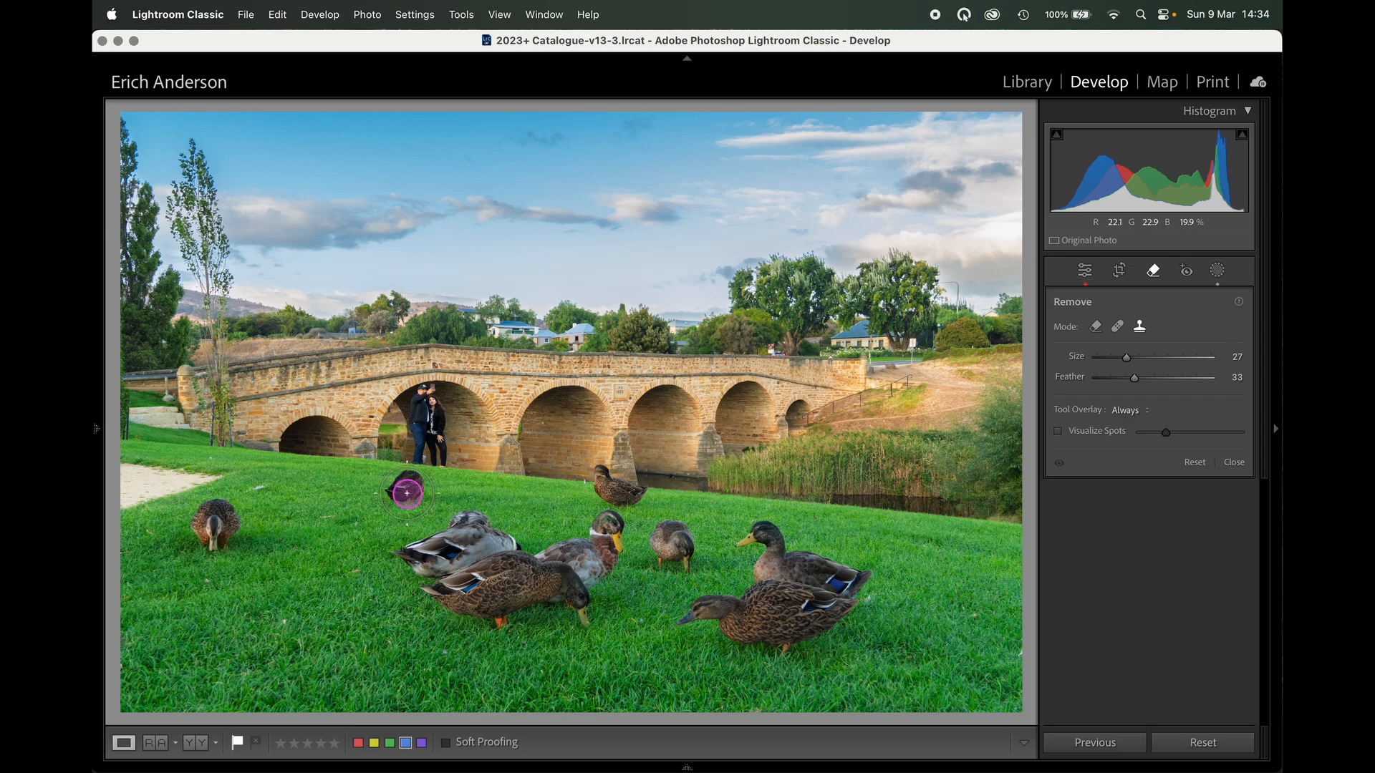
{"action": "left_click", "coordinate": [407, 493]}
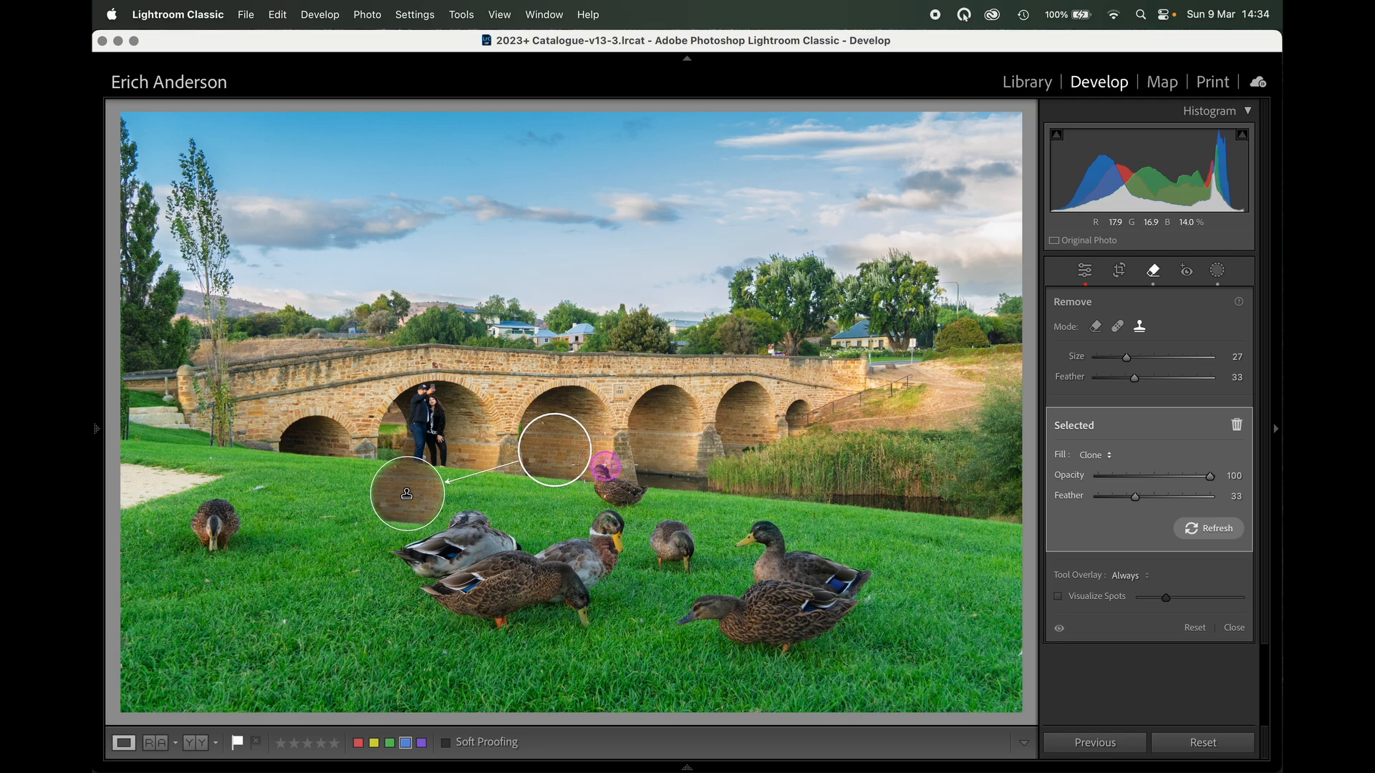
{"action": "left_click_drag", "start_coordinate": [557, 449], "coordinate": [546, 508]}
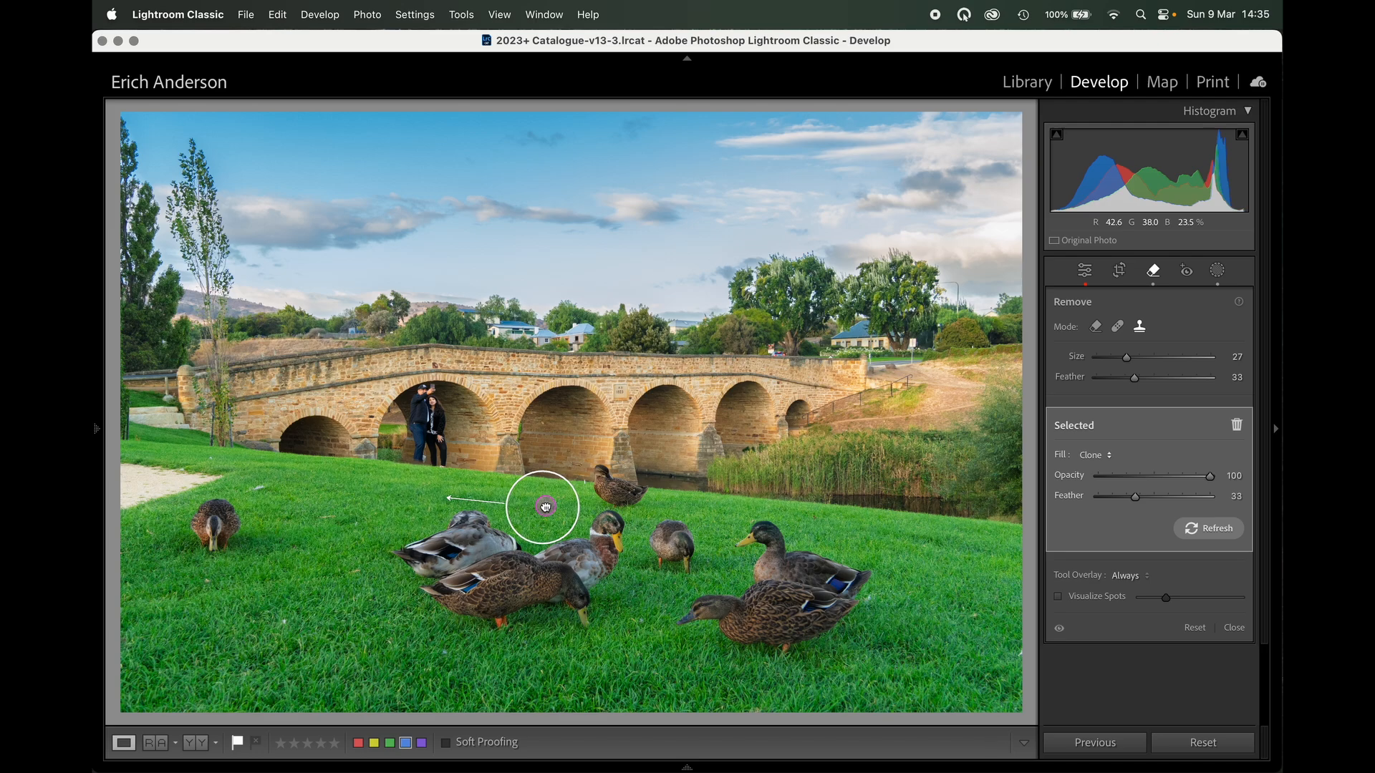
{"action": "left_click_drag", "start_coordinate": [546, 508], "coordinate": [546, 508]}
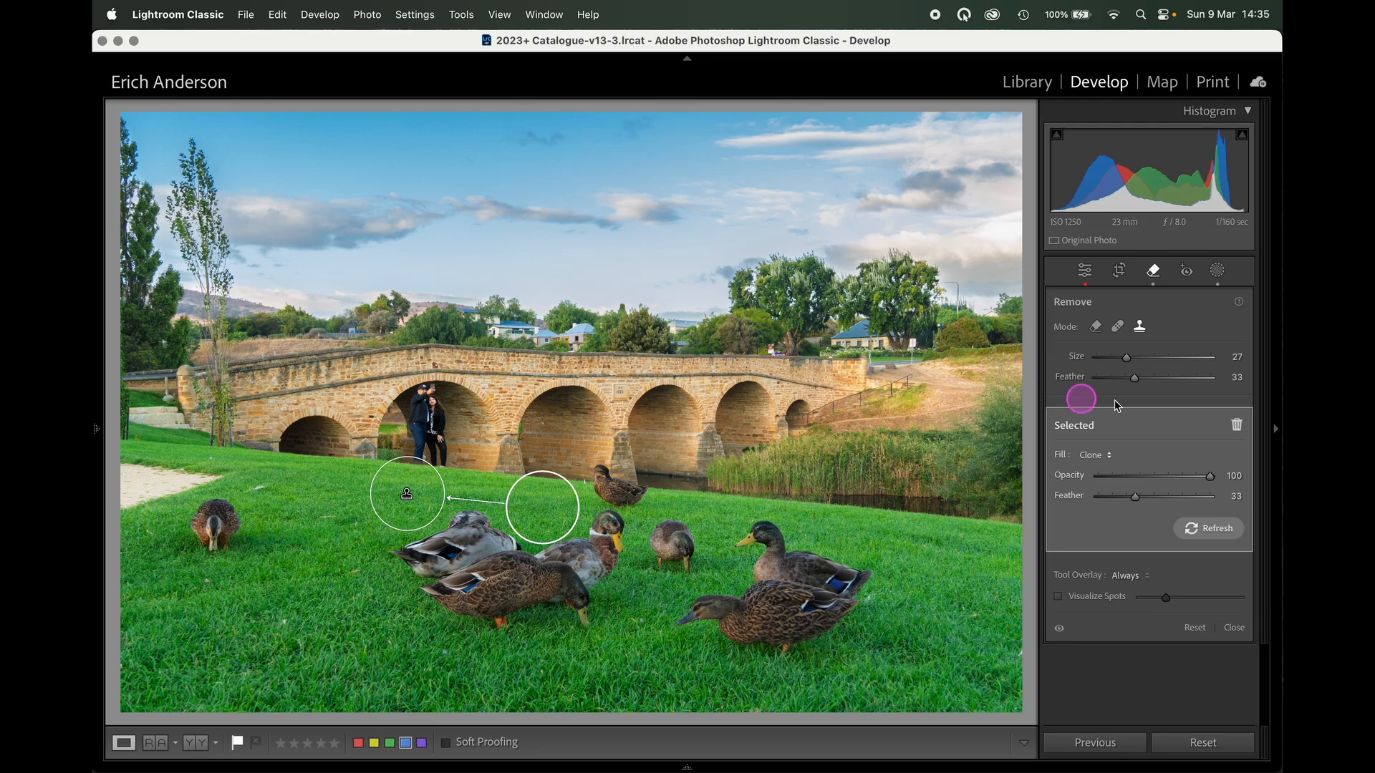
Step: Switch to Heal mode and check the photo for blemishes with Visualize Spots at a high and a medium threshold, turning it off again
{"action": "left_click", "coordinate": [1121, 331]}
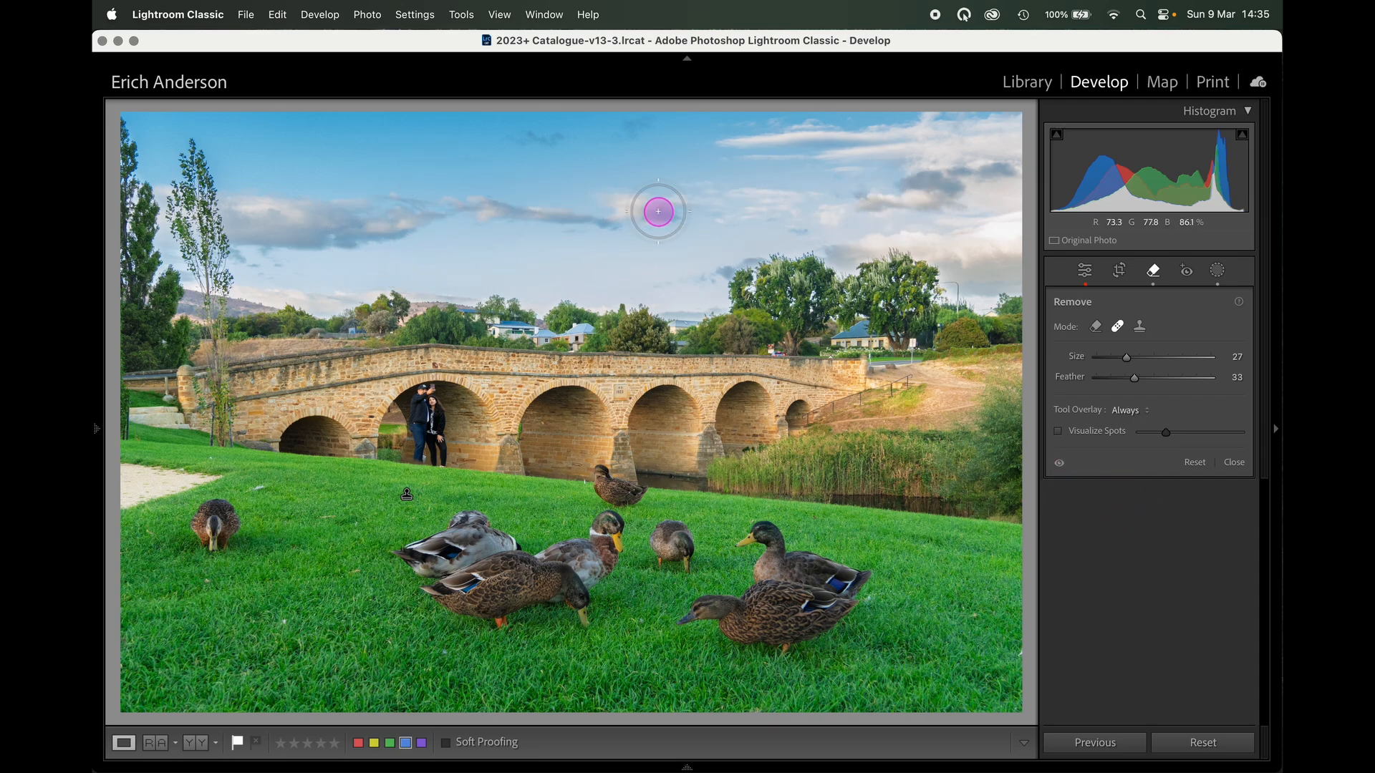
{"action": "left_click", "coordinate": [1059, 431]}
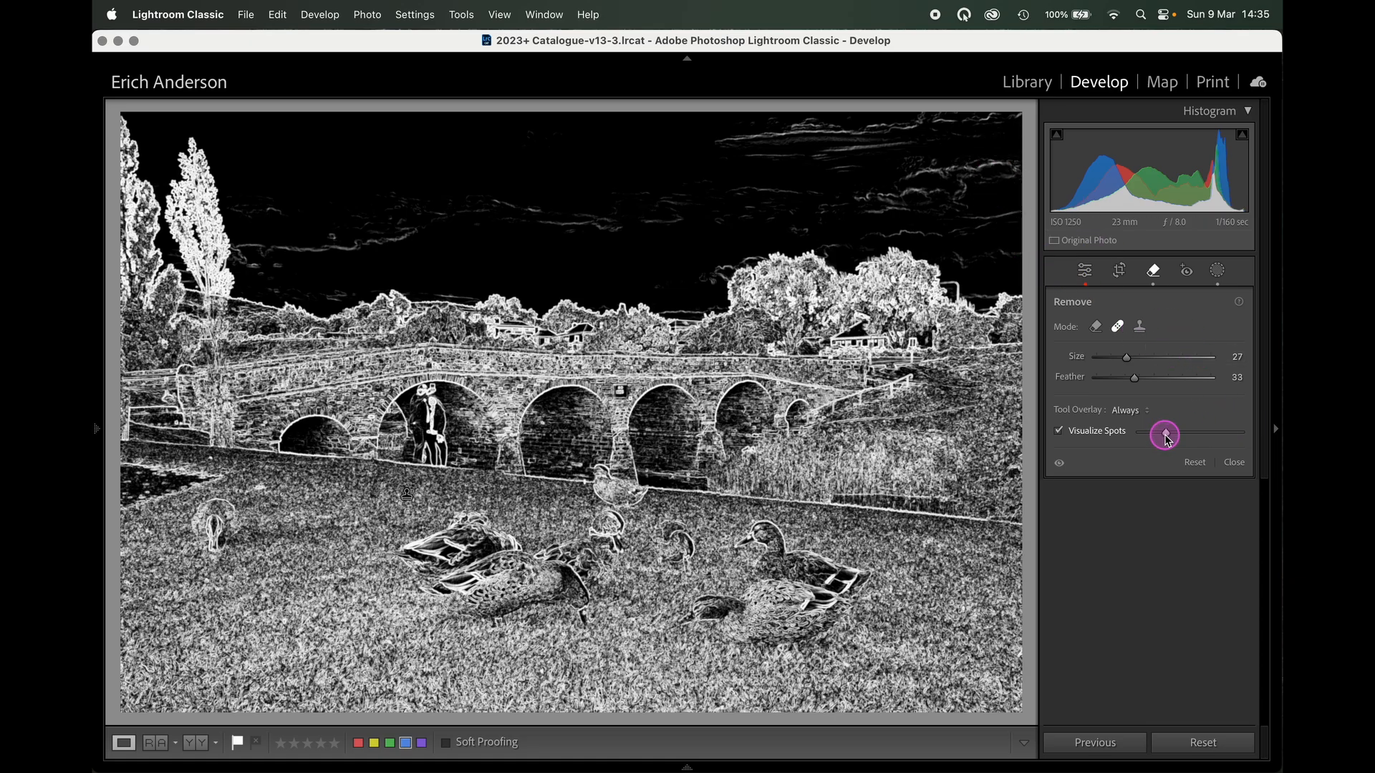
{"action": "left_click_drag", "start_coordinate": [1172, 437], "coordinate": [1224, 438]}
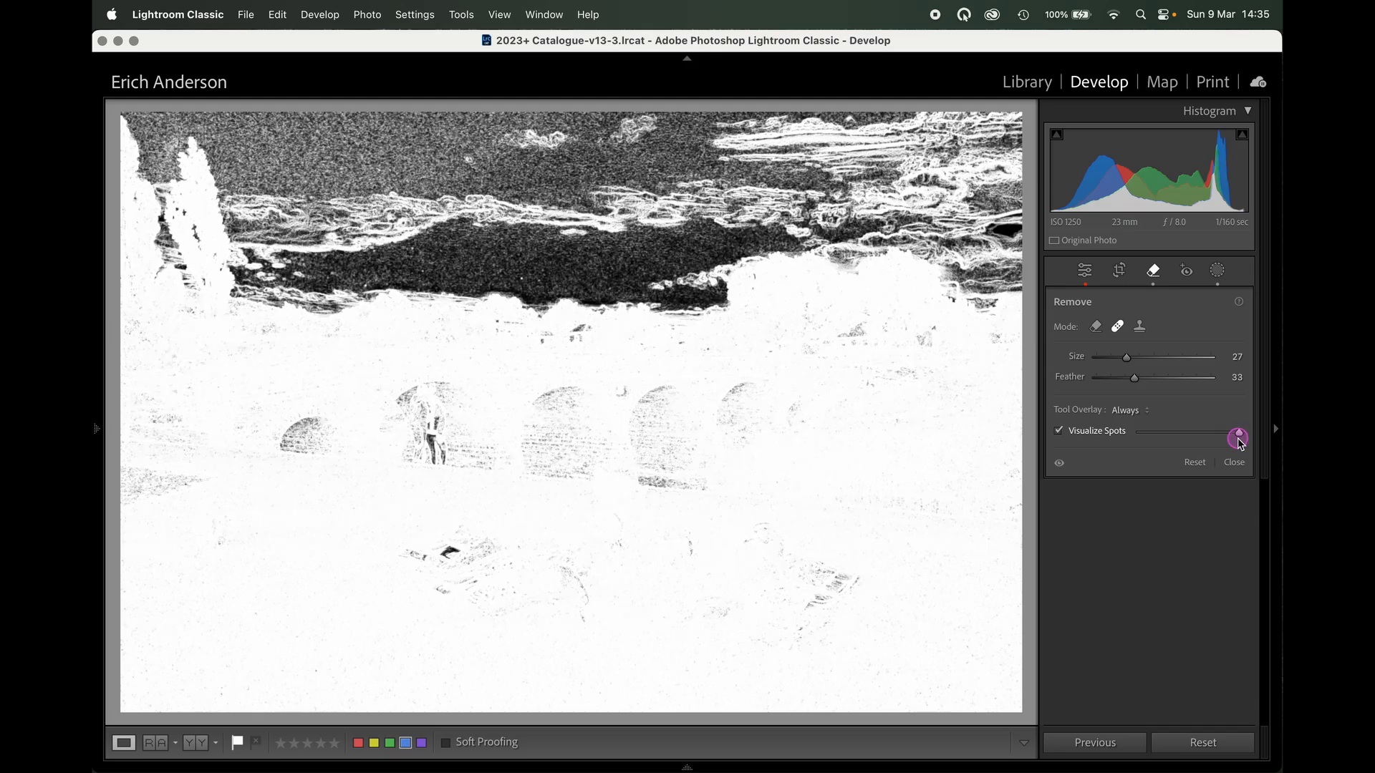
{"action": "left_click_drag", "start_coordinate": [1226, 438], "coordinate": [1164, 445]}
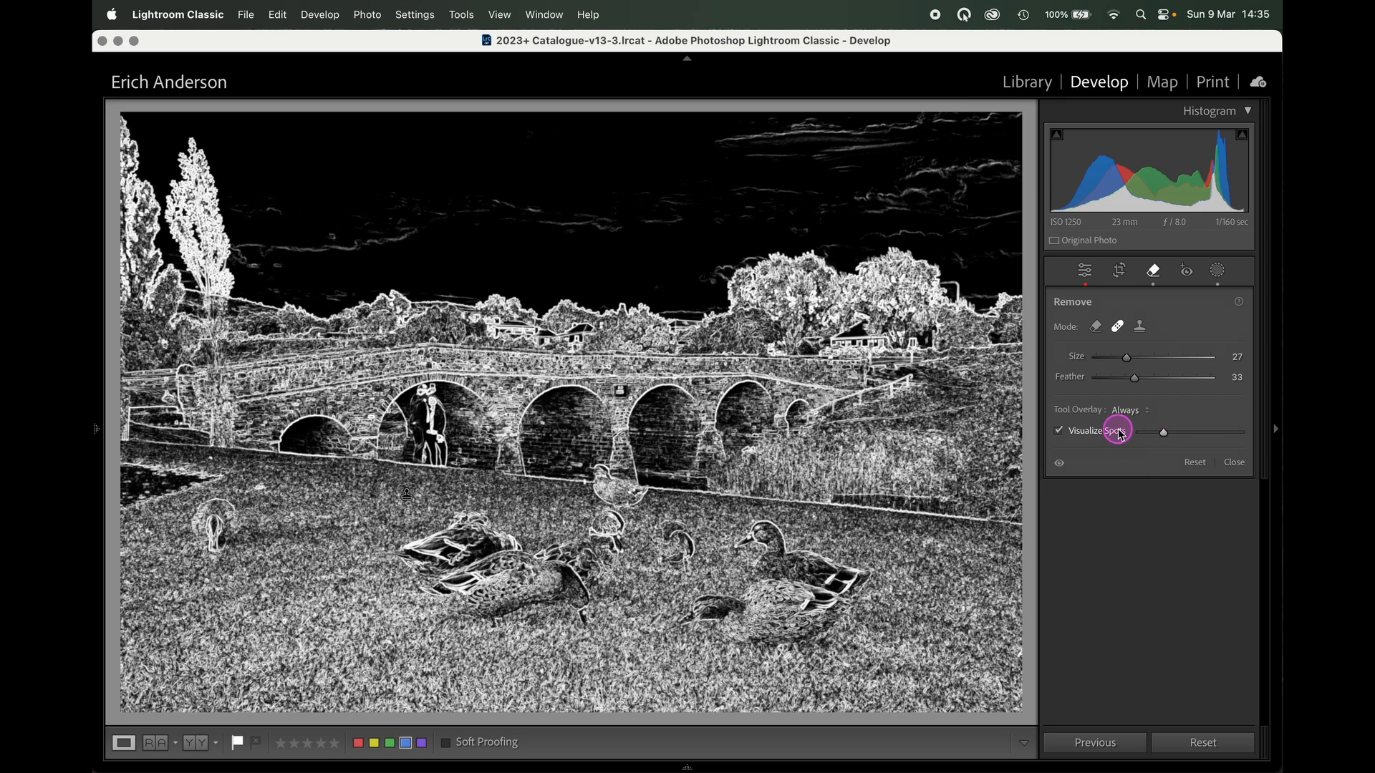
{"action": "left_click", "coordinate": [1061, 433]}
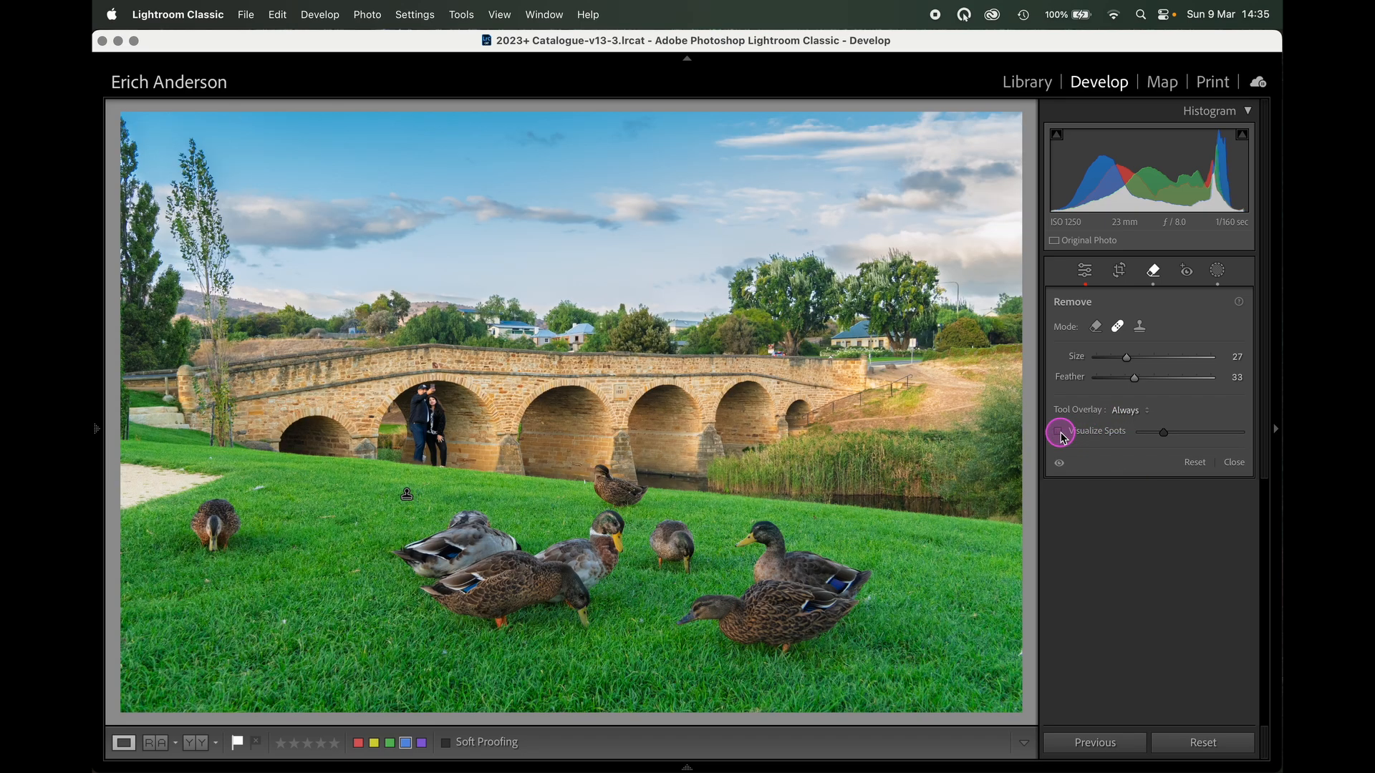
Step: Heal the small bright specks scattered across the grass with single spots at brush size 6
{"action": "scroll", "coordinate": [851, 576], "scroll_direction": "down", "scroll_amount": 5}
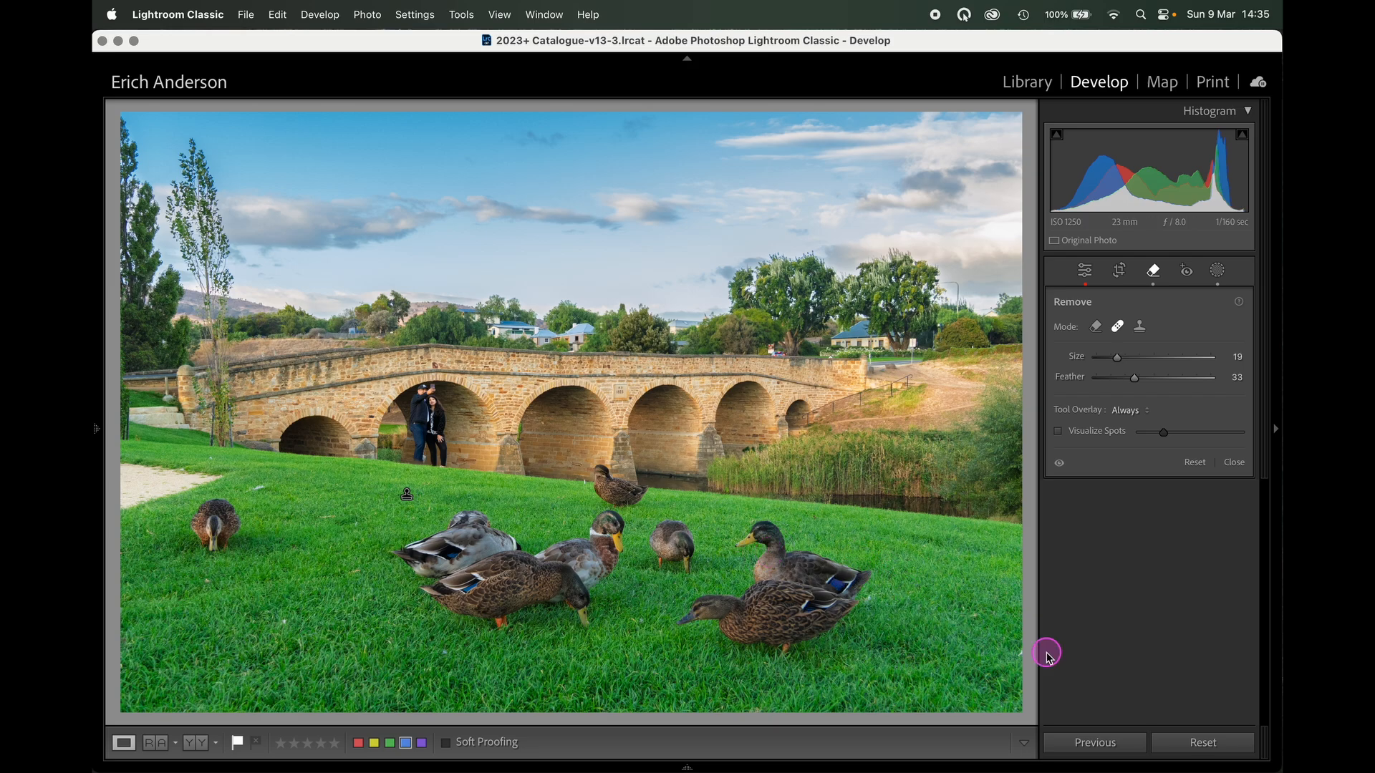
{"action": "scroll", "coordinate": [957, 649], "scroll_direction": "down", "scroll_amount": 1}
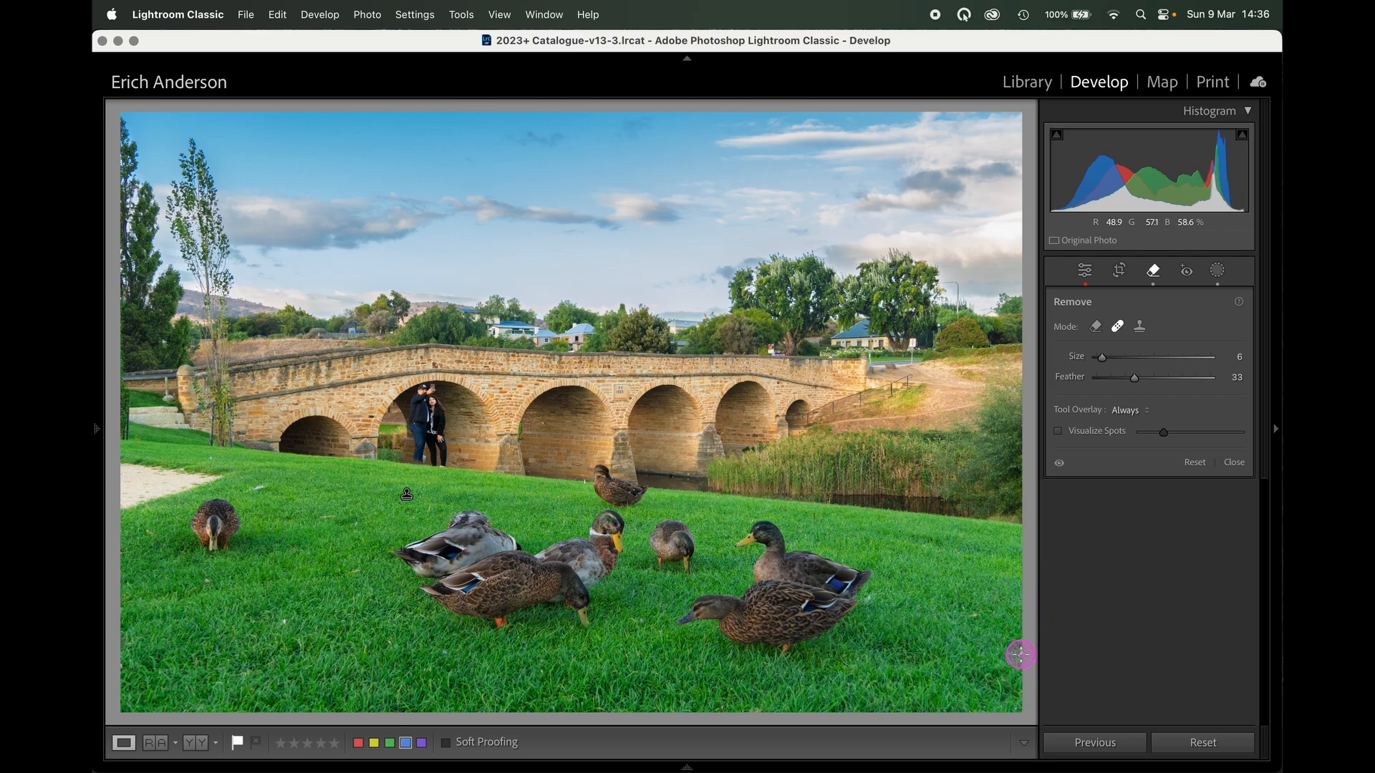
{"action": "left_click", "coordinate": [1006, 647]}
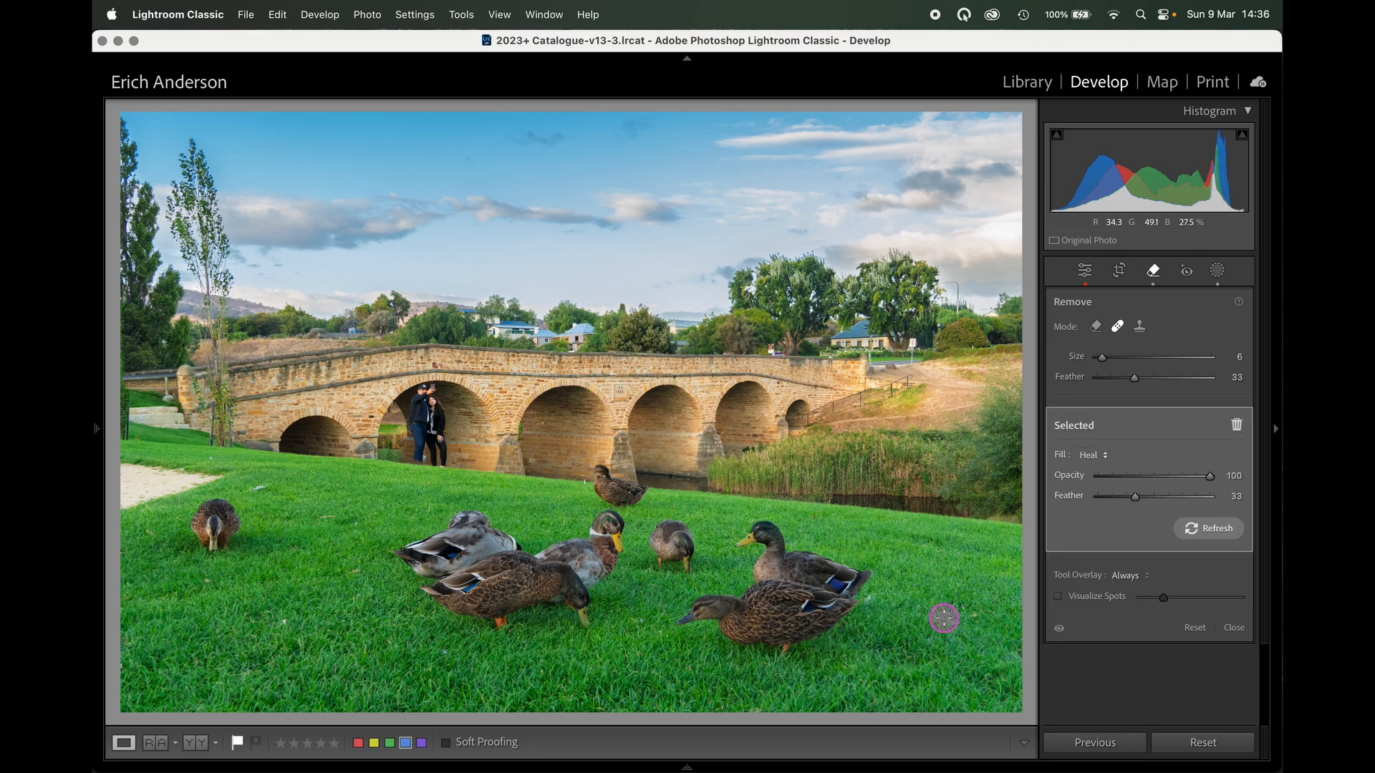
{"action": "left_click", "coordinate": [868, 599]}
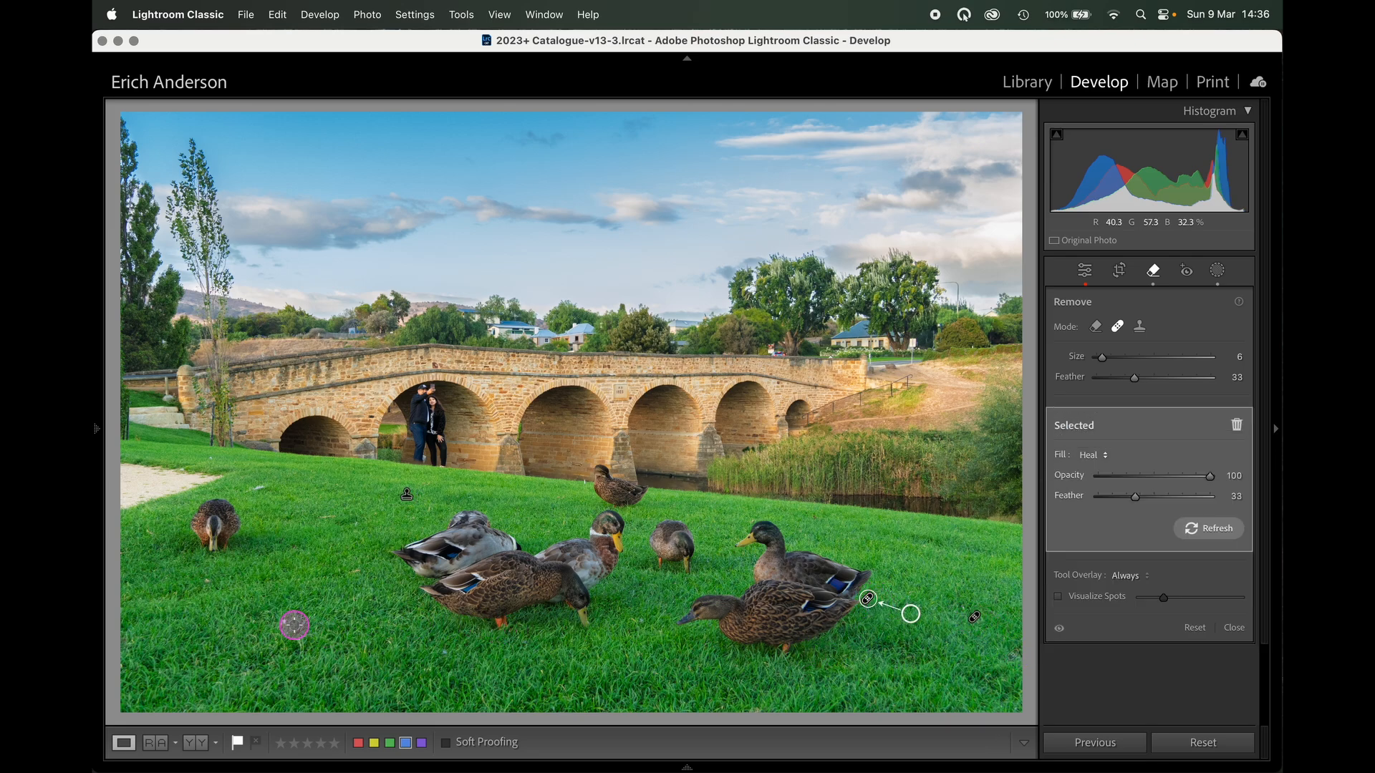
{"action": "left_click", "coordinate": [284, 623]}
{"action": "left_click", "coordinate": [207, 581]}
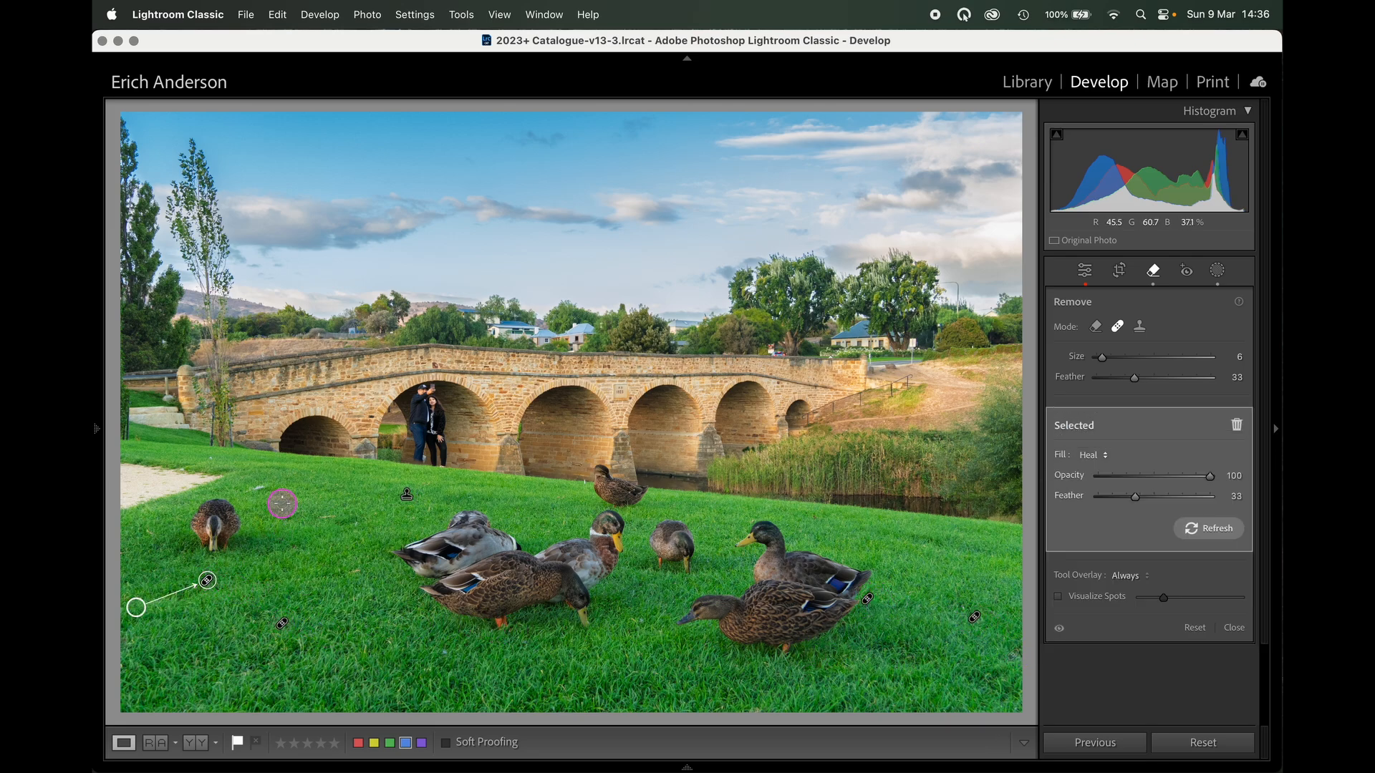
{"action": "left_click", "coordinate": [258, 488]}
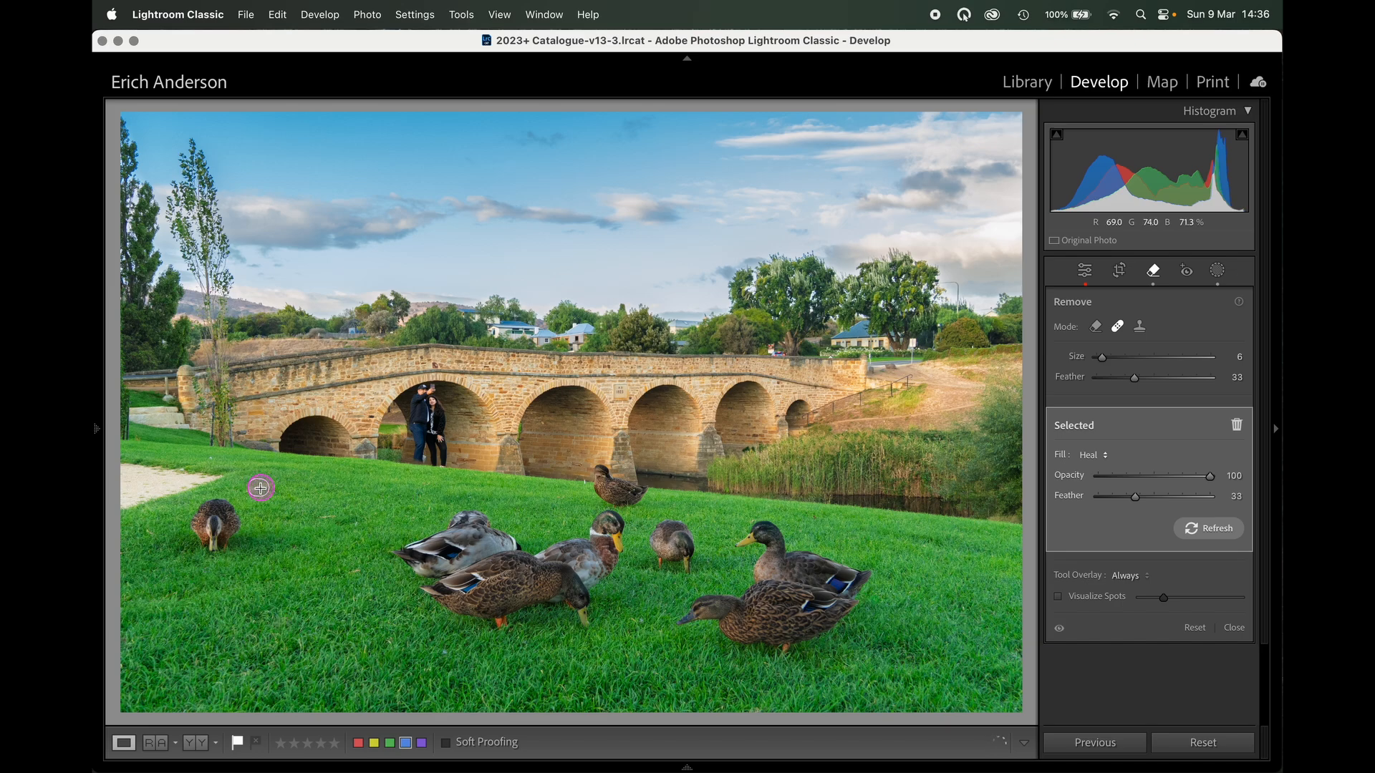
{"action": "left_click", "coordinate": [260, 488]}
{"action": "left_click", "coordinate": [357, 525]}
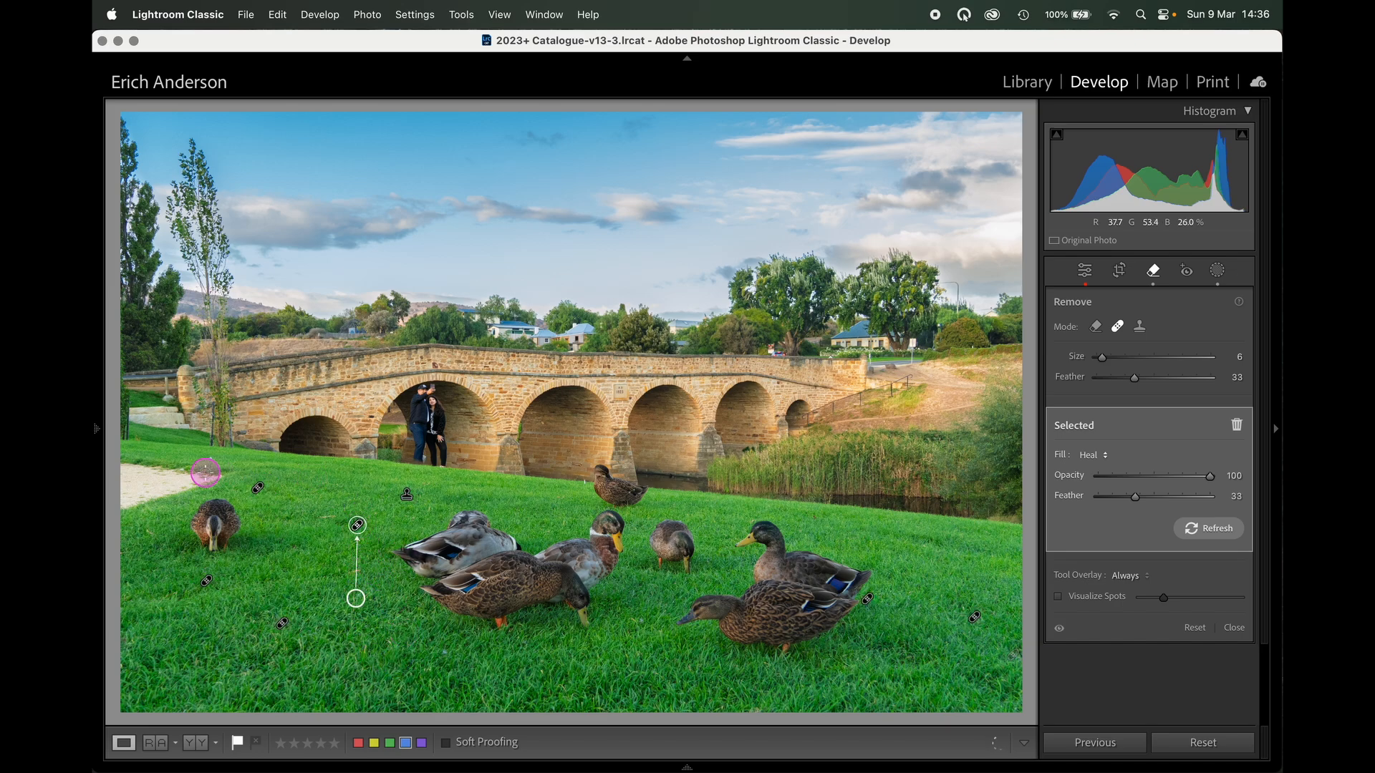
{"action": "left_click", "coordinate": [213, 459]}
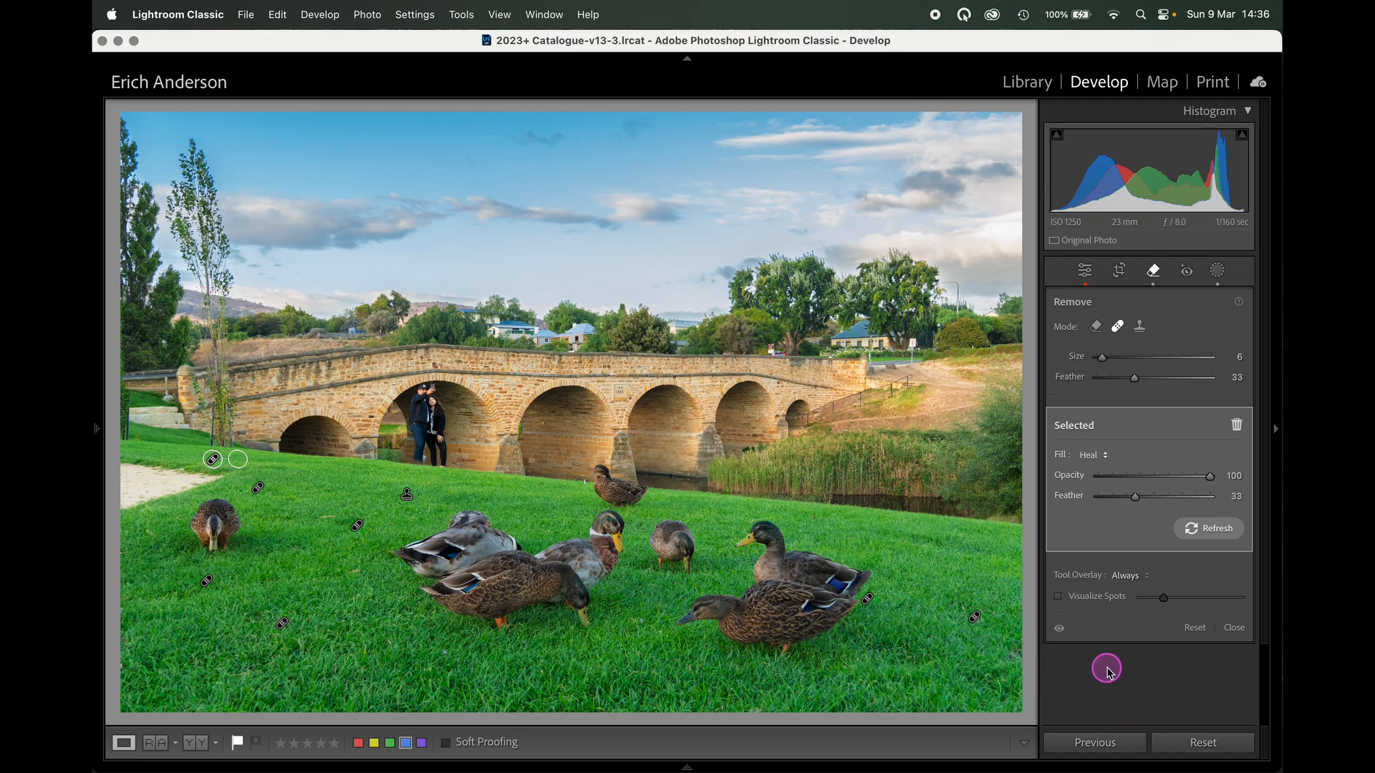
Step: In Remove mode without generative AI, try to erase the leftmost duck with a size 30 spot and a size 18 stroke, deleting both
{"action": "left_click", "coordinate": [1098, 330]}
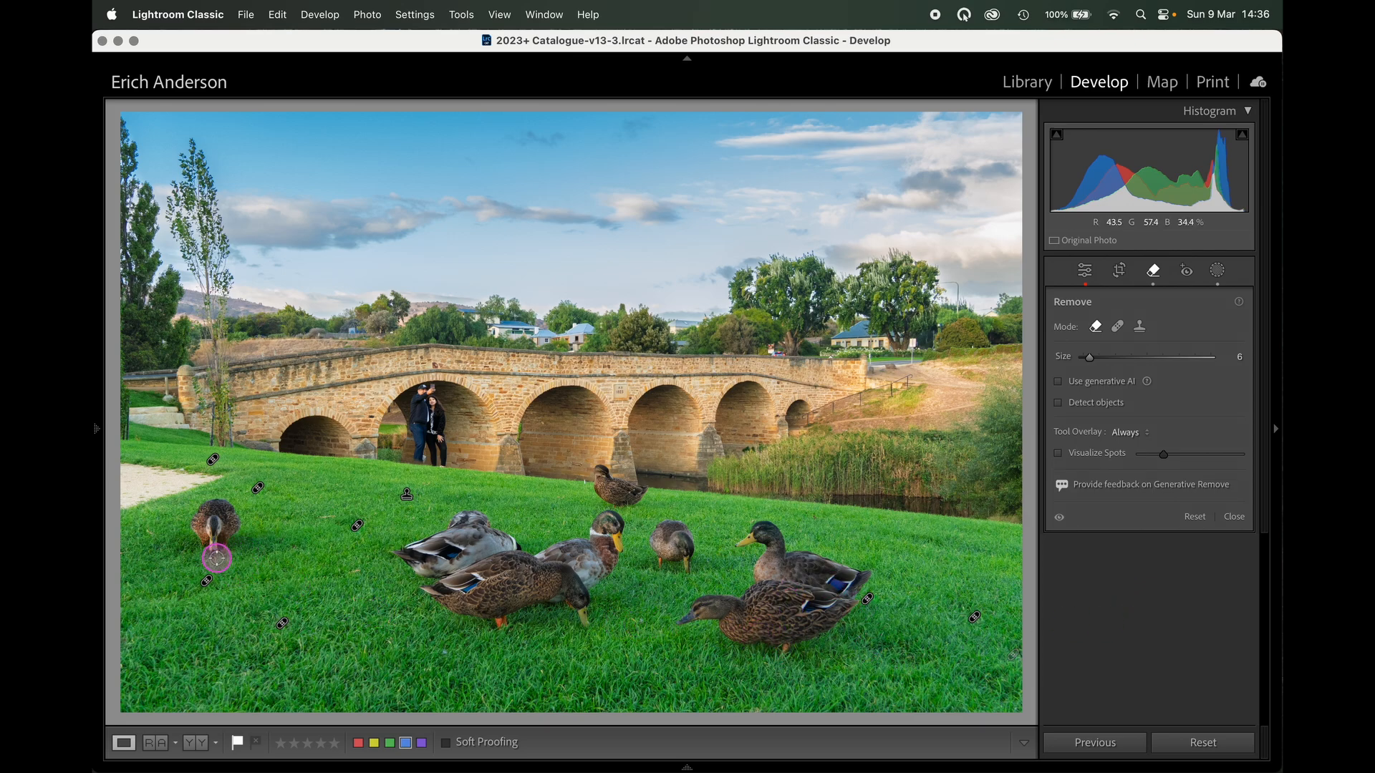
{"action": "scroll", "coordinate": [243, 567], "scroll_direction": "up", "scroll_amount": 3}
{"action": "scroll", "coordinate": [244, 563], "scroll_direction": "up", "scroll_amount": 5}
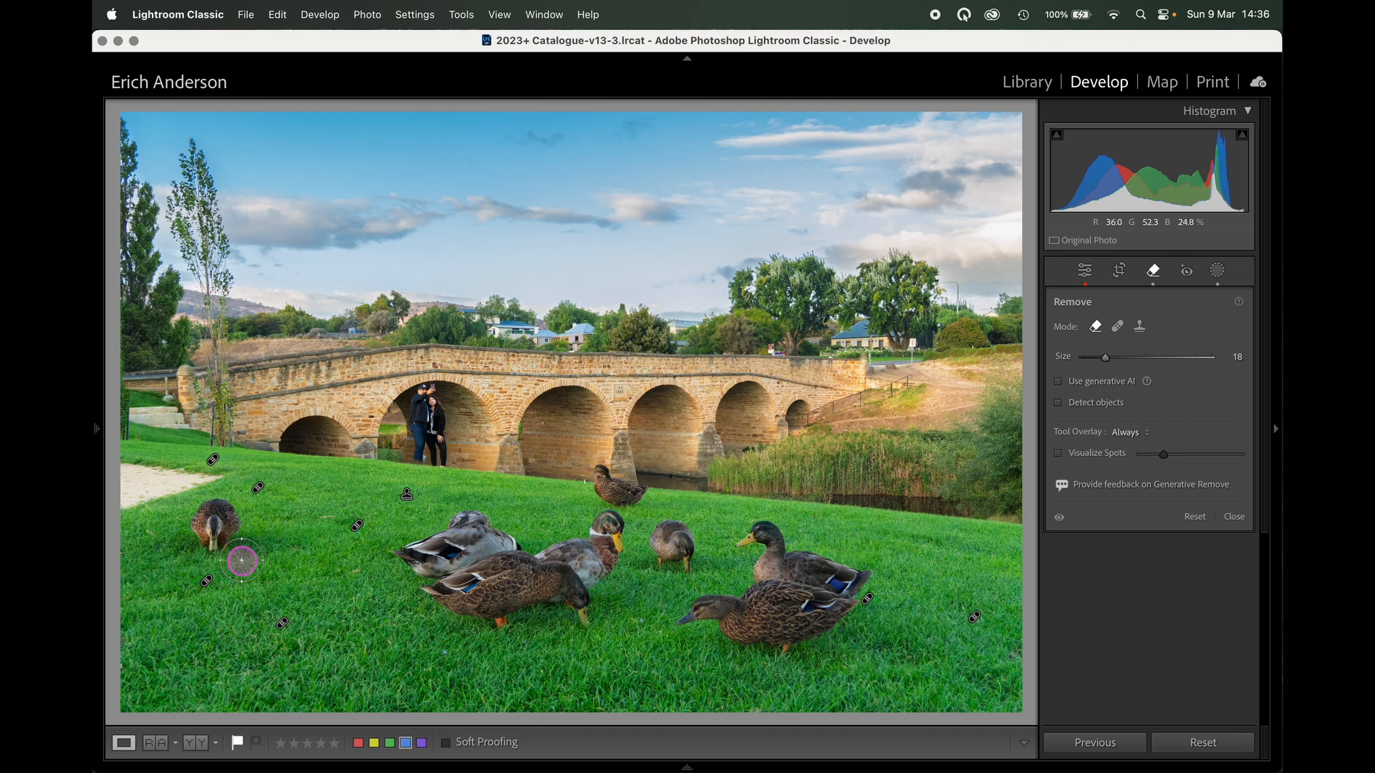
{"action": "left_click", "coordinate": [218, 529]}
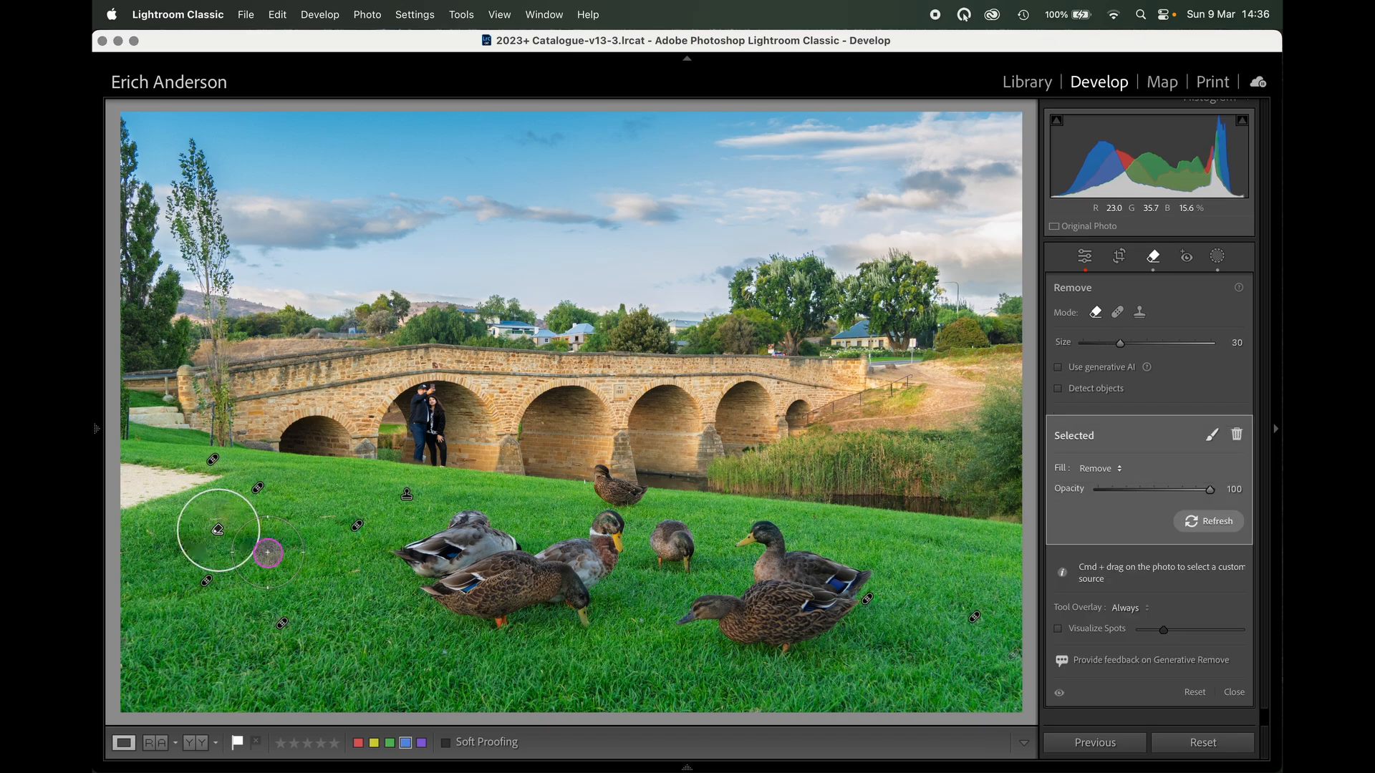
{"action": "left_click_drag", "start_coordinate": [268, 553], "coordinate": [275, 548]}
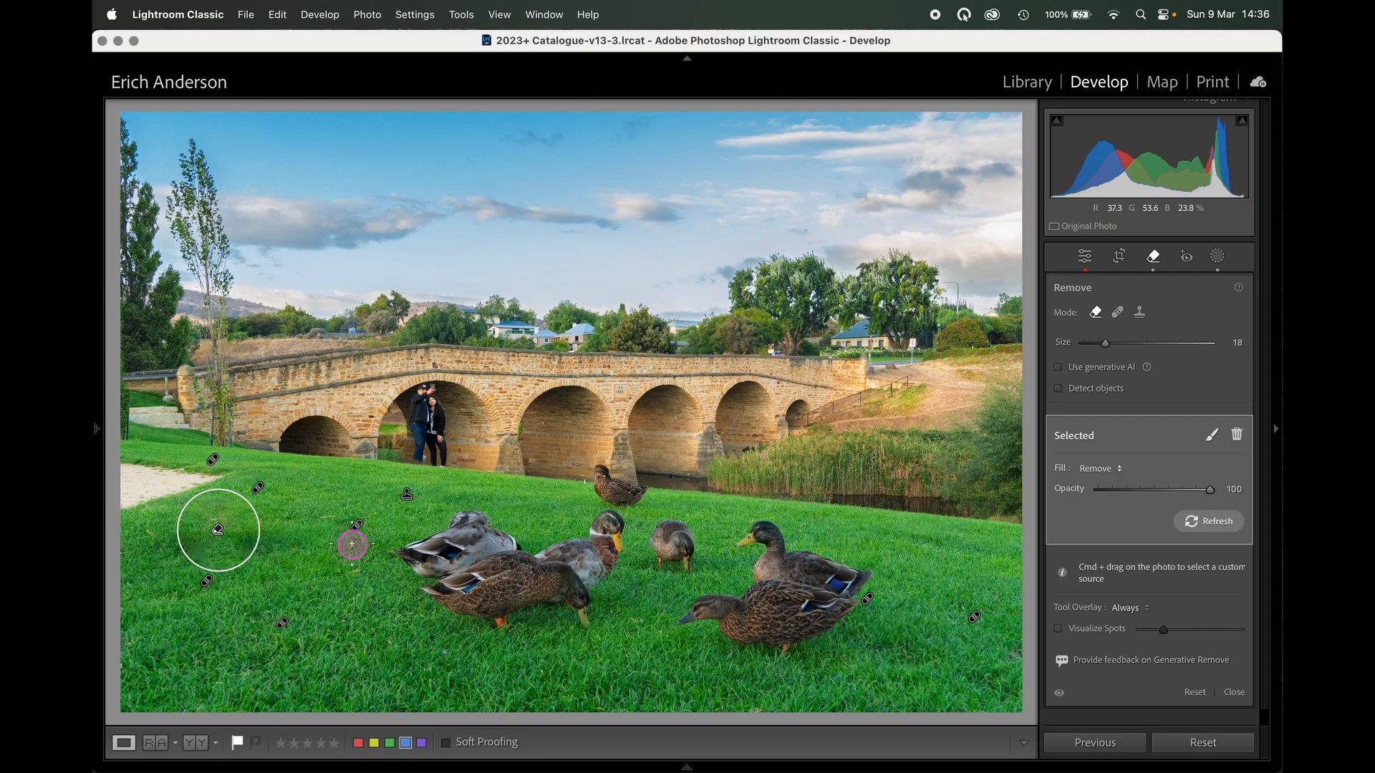
{"action": "key", "text": "Delete"}
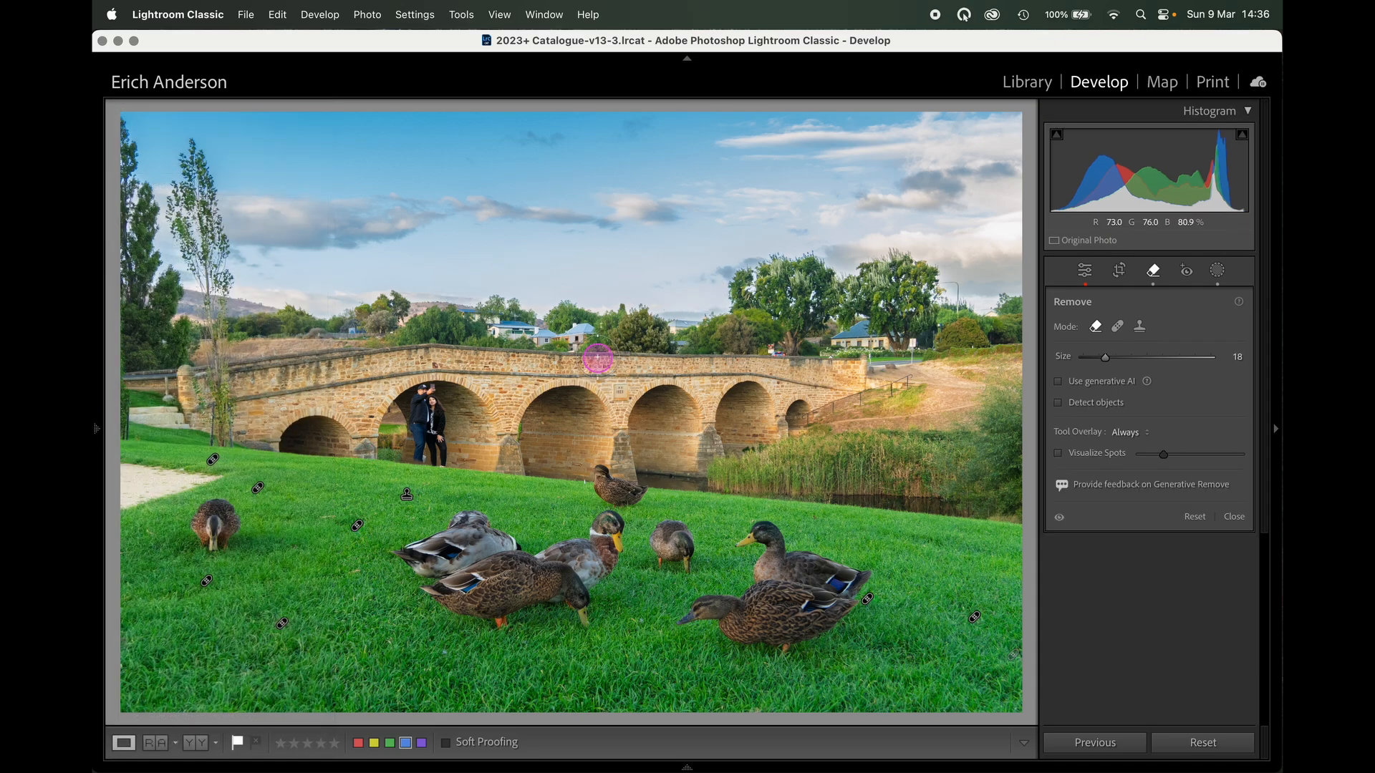
{"action": "mouse_move", "coordinate": [268, 545]}
{"action": "left_mouse_down"}
{"action": "mouse_move", "coordinate": [184, 544]}
{"action": "mouse_move", "coordinate": [217, 521]}
{"action": "left_mouse_up"}
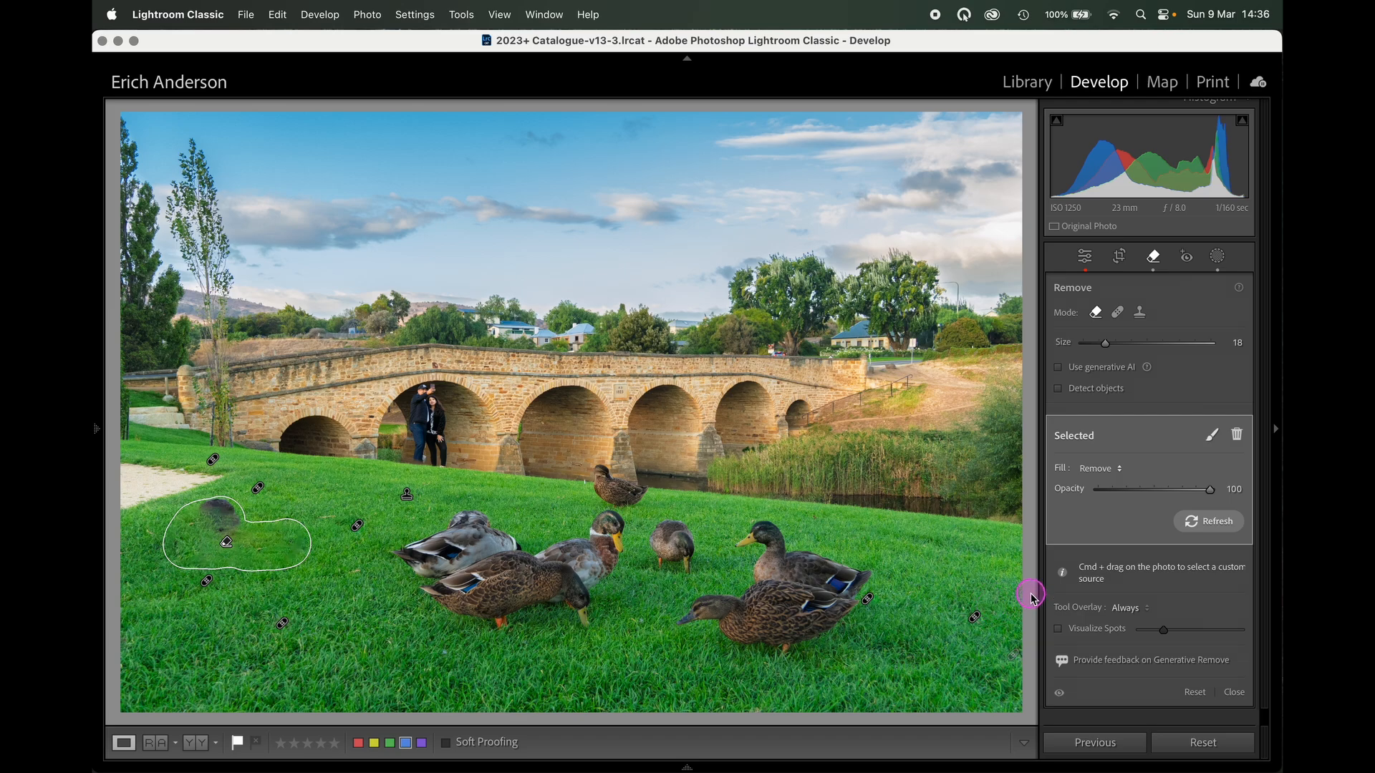
{"action": "key", "text": "BackSpace"}
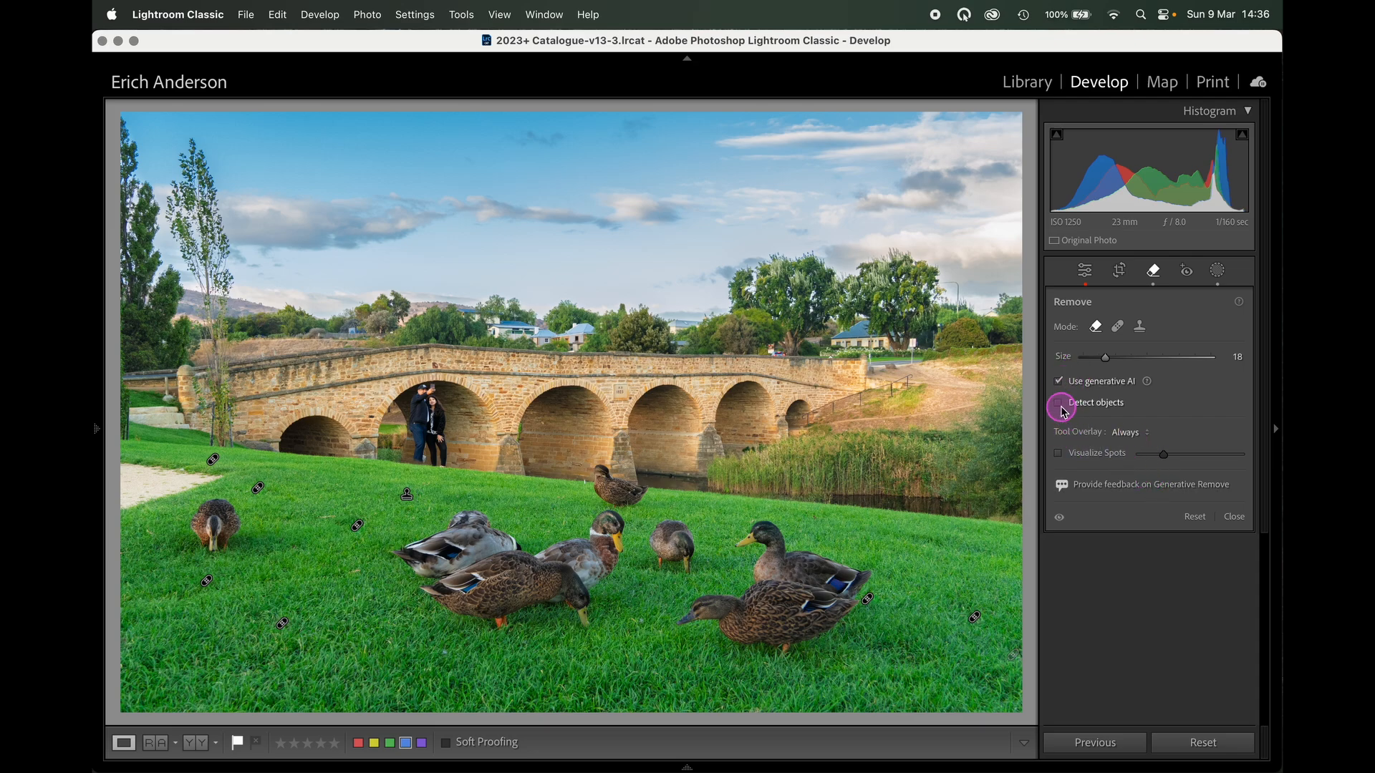
Step: With Use generative AI on, mask the leftmost duck and the grass around its base, remove it, and choose variation 2
{"action": "scroll", "coordinate": [208, 550], "scroll_direction": "down", "scroll_amount": 3}
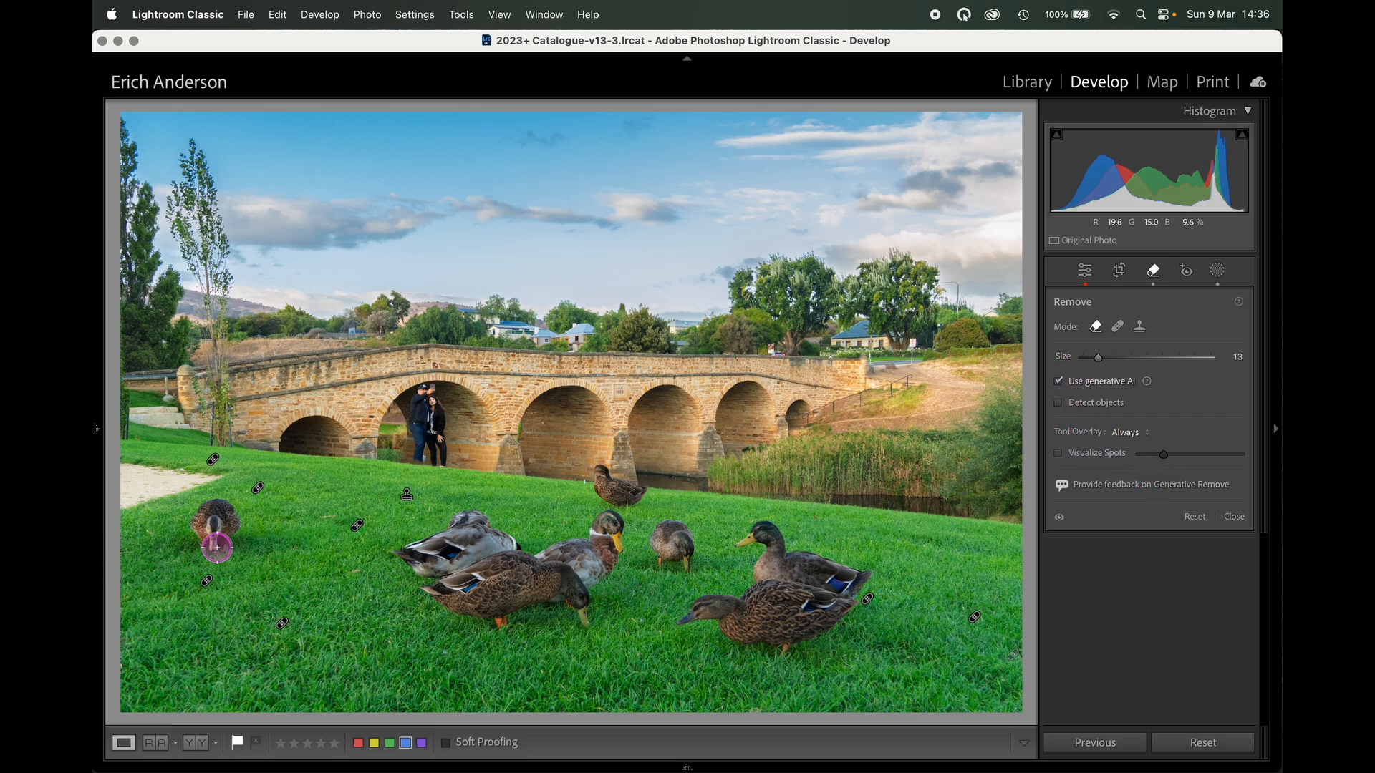
{"action": "mouse_move", "coordinate": [182, 544]}
{"action": "left_mouse_down"}
{"action": "mouse_move", "coordinate": [282, 542]}
{"action": "mouse_move", "coordinate": [232, 542]}
{"action": "mouse_move", "coordinate": [223, 510]}
{"action": "mouse_move", "coordinate": [193, 535]}
{"action": "mouse_move", "coordinate": [217, 505]}
{"action": "left_mouse_up"}
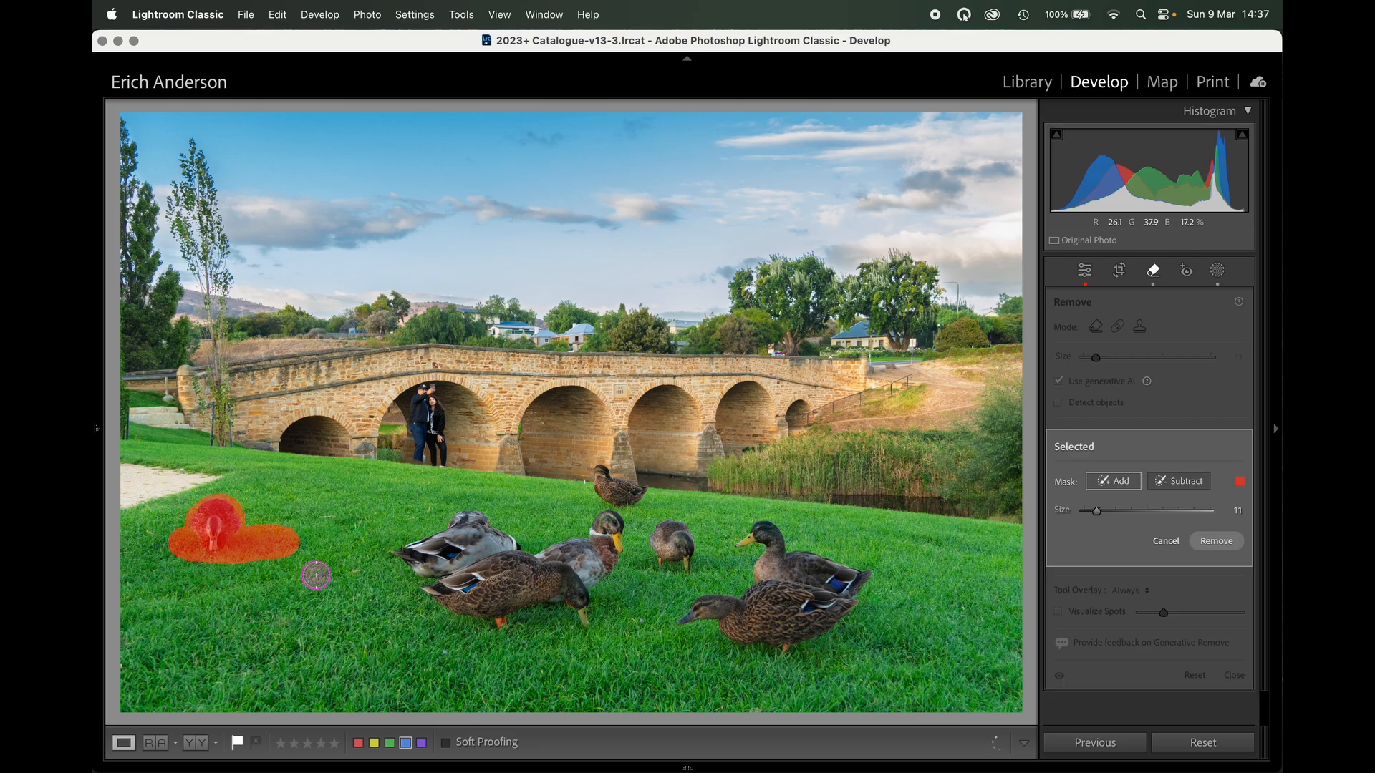
{"action": "left_click", "coordinate": [1217, 541]}
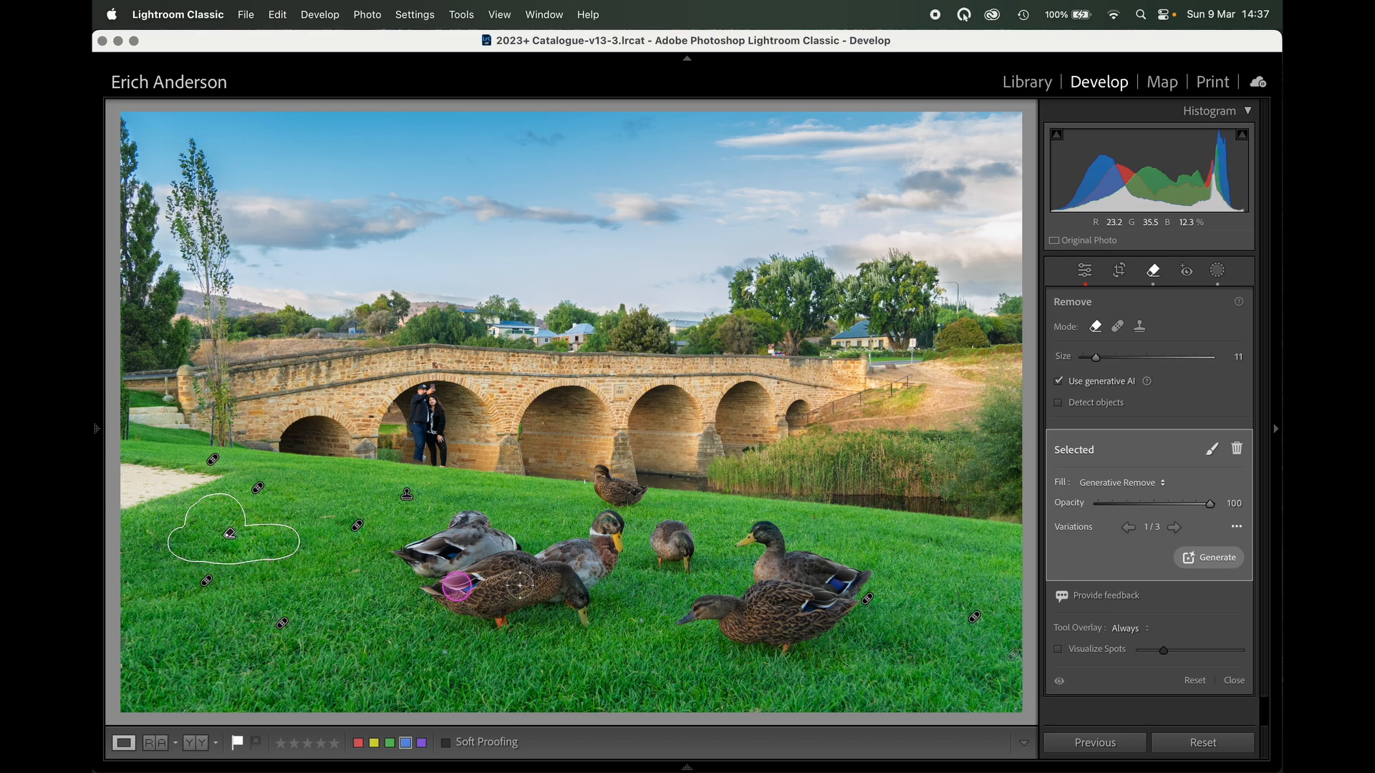
{"action": "left_click", "coordinate": [1175, 528]}
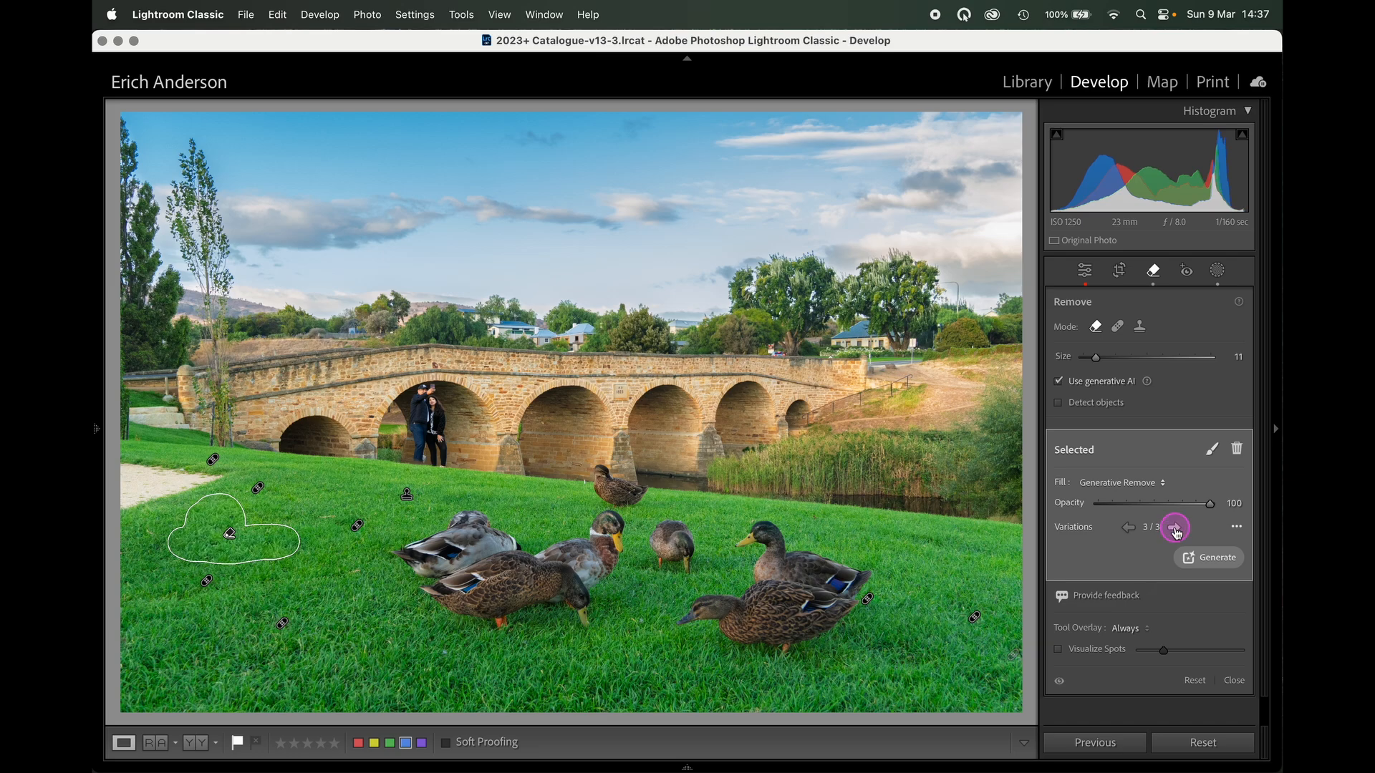
{"action": "left_click", "coordinate": [1133, 531]}
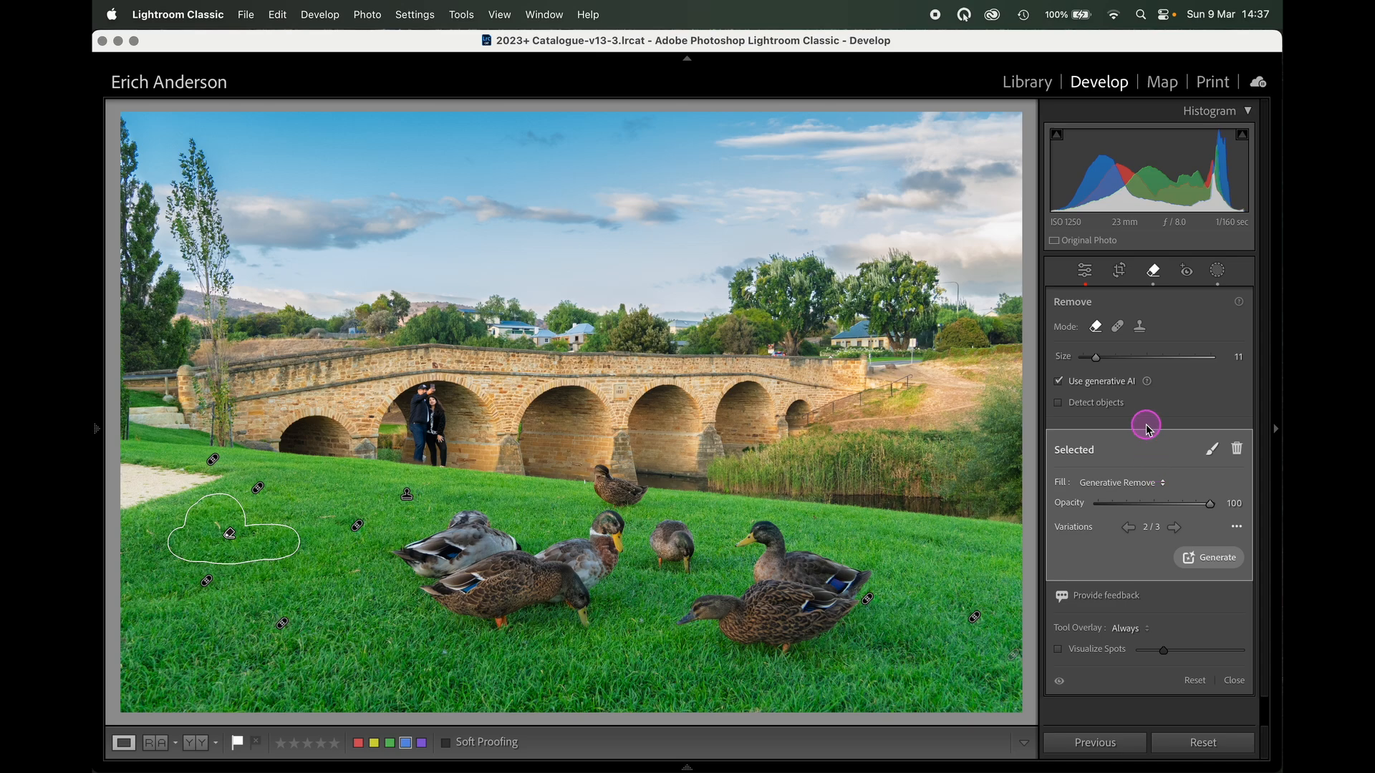
Step: Turn on Detect objects and remove the couple under the bridge arch with a size 19 brush
{"action": "left_click", "coordinate": [1060, 404]}
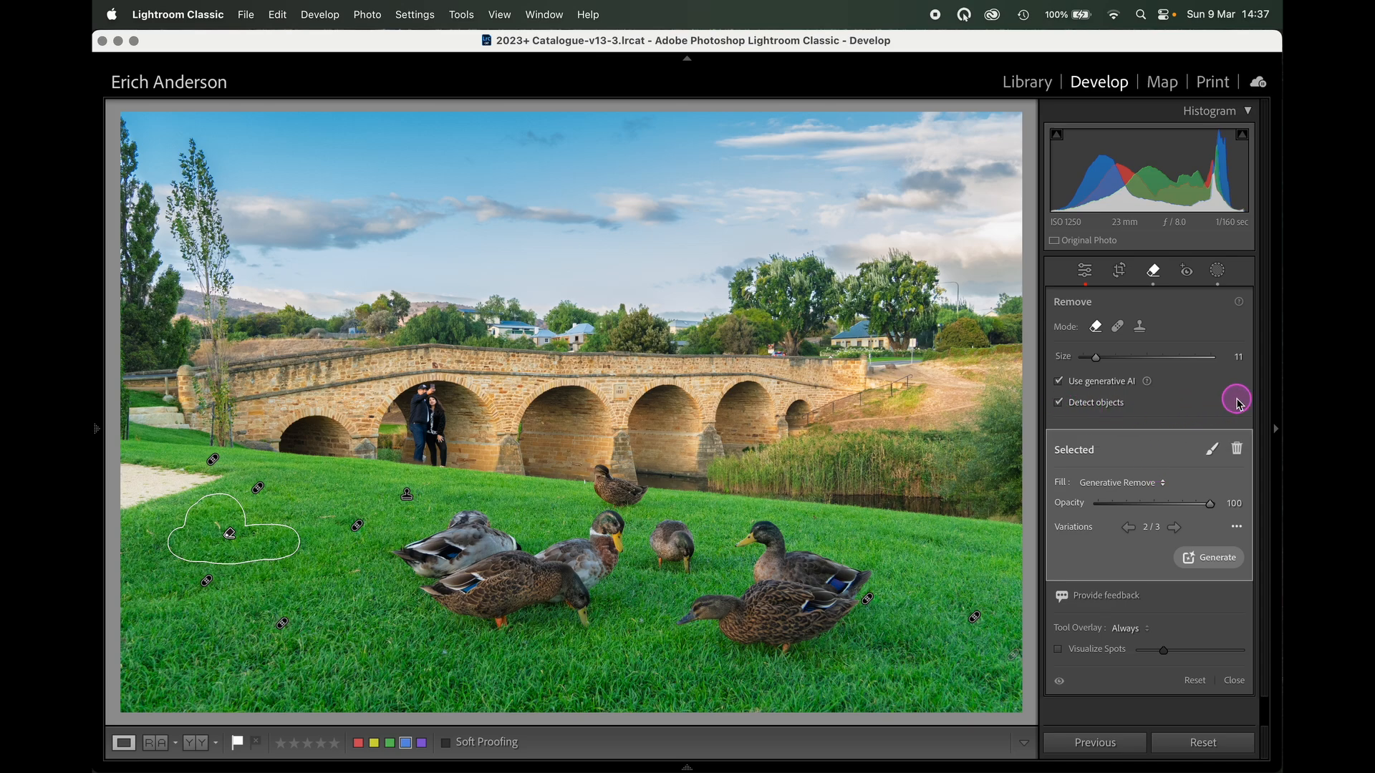
{"action": "scroll", "coordinate": [427, 409], "scroll_direction": "up", "scroll_amount": 4}
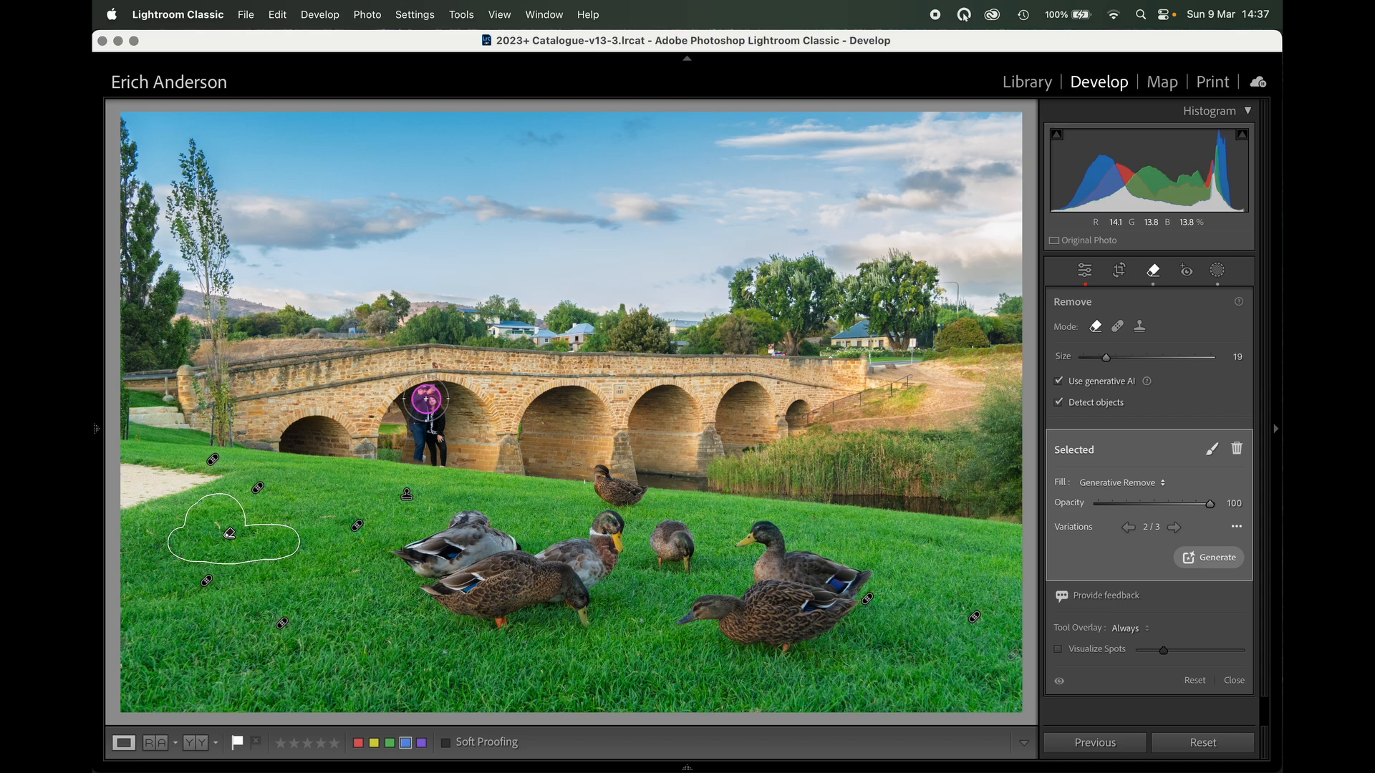
{"action": "left_click_drag", "start_coordinate": [427, 399], "coordinate": [430, 460]}
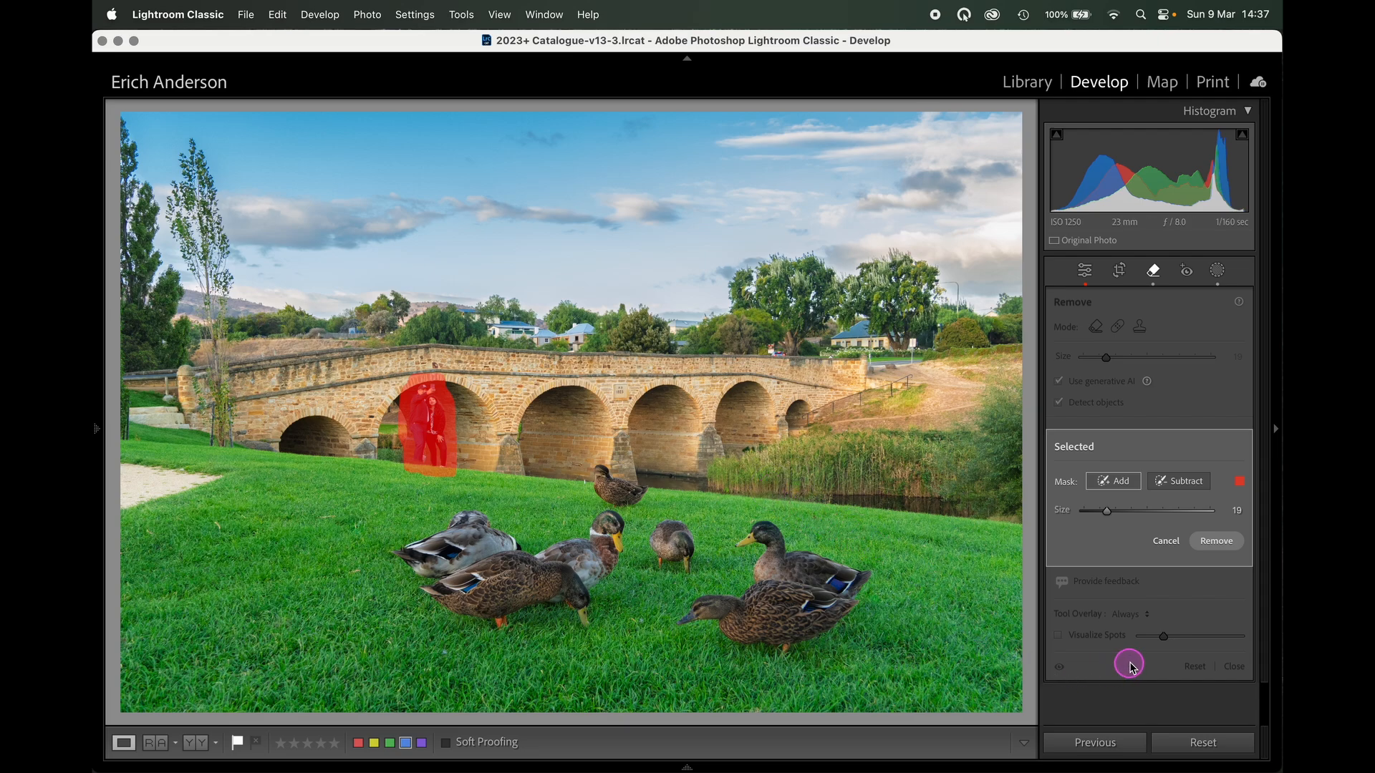
{"action": "left_click", "coordinate": [1215, 543]}
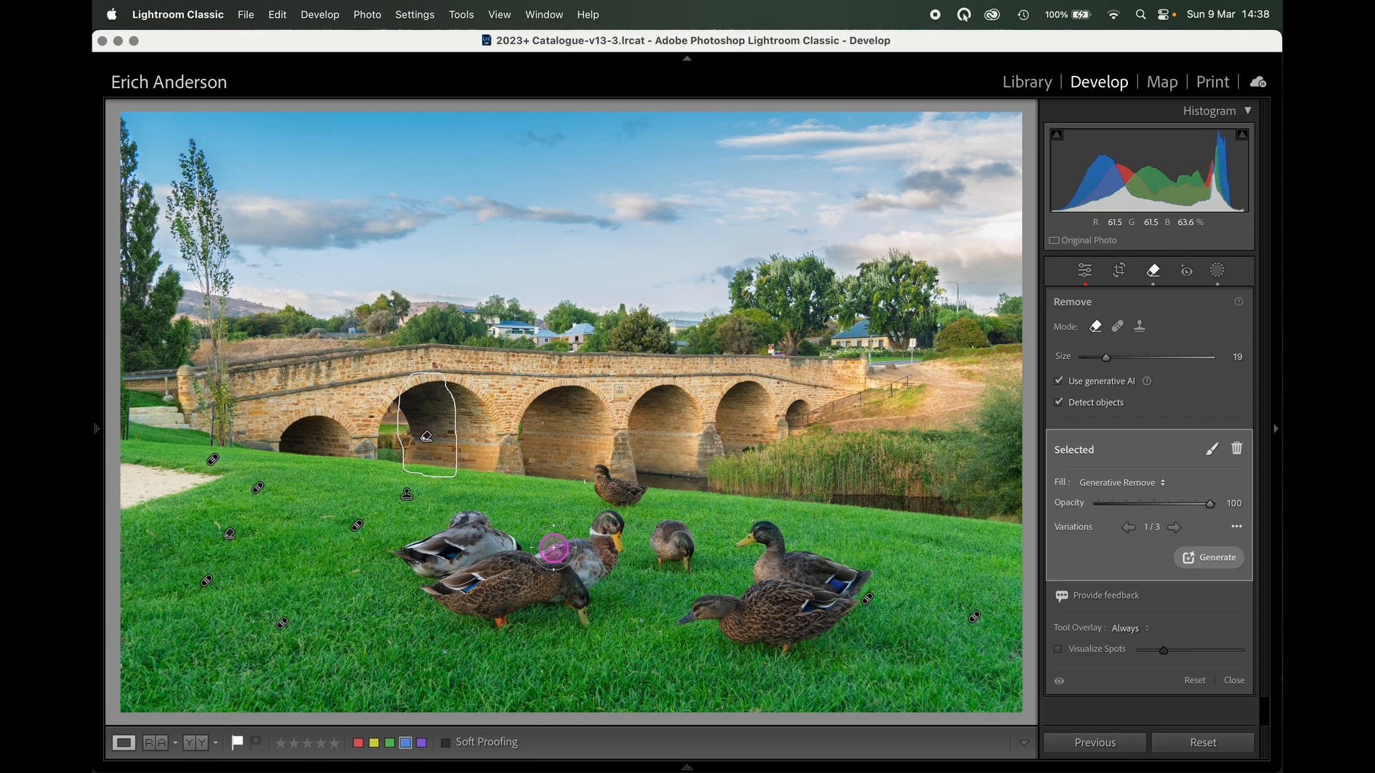
Step: Mask the sandy path beside the grass at brush size 17, subtract the part near the slender tree's base, and remove it
{"action": "key", "text": "["}
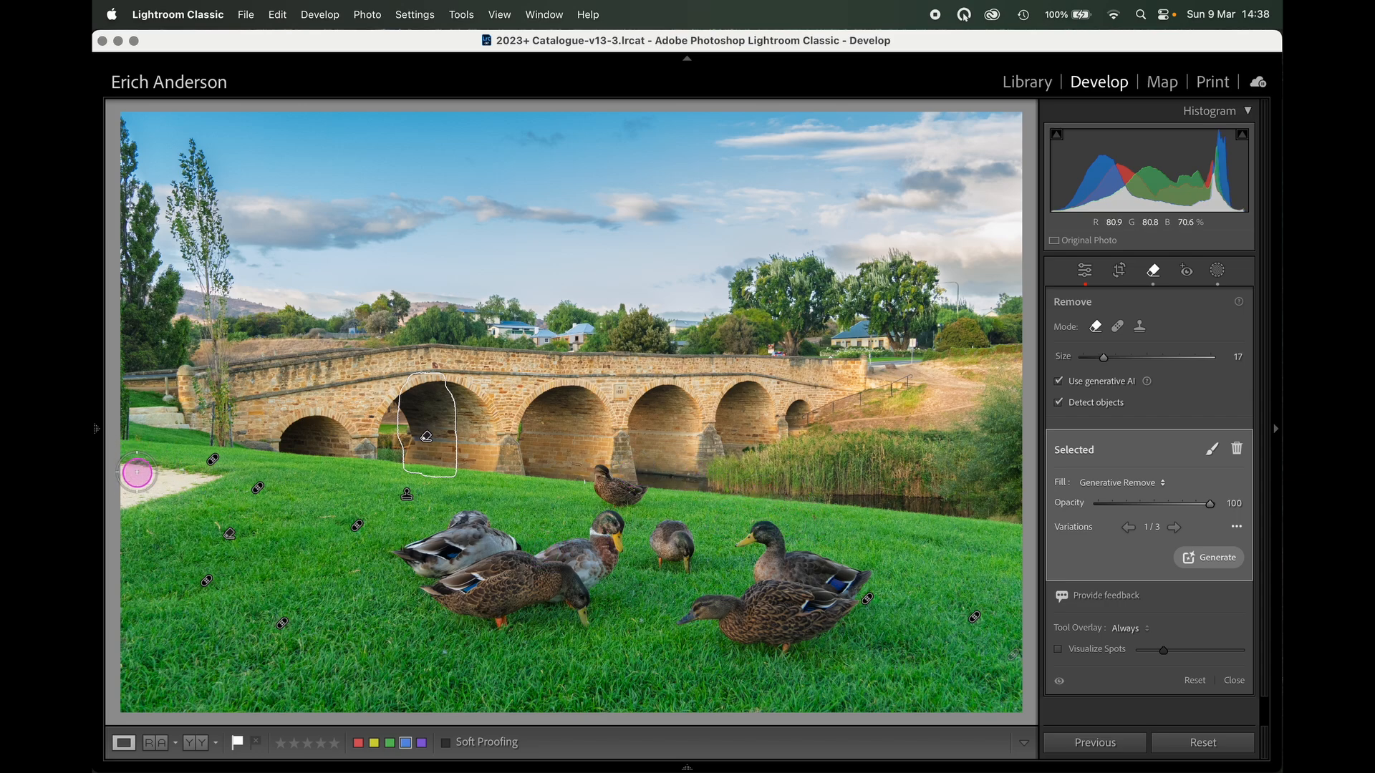
{"action": "mouse_move", "coordinate": [130, 472]}
{"action": "left_mouse_down"}
{"action": "mouse_move", "coordinate": [204, 467]}
{"action": "mouse_move", "coordinate": [228, 490]}
{"action": "mouse_move", "coordinate": [122, 527]}
{"action": "left_mouse_up"}
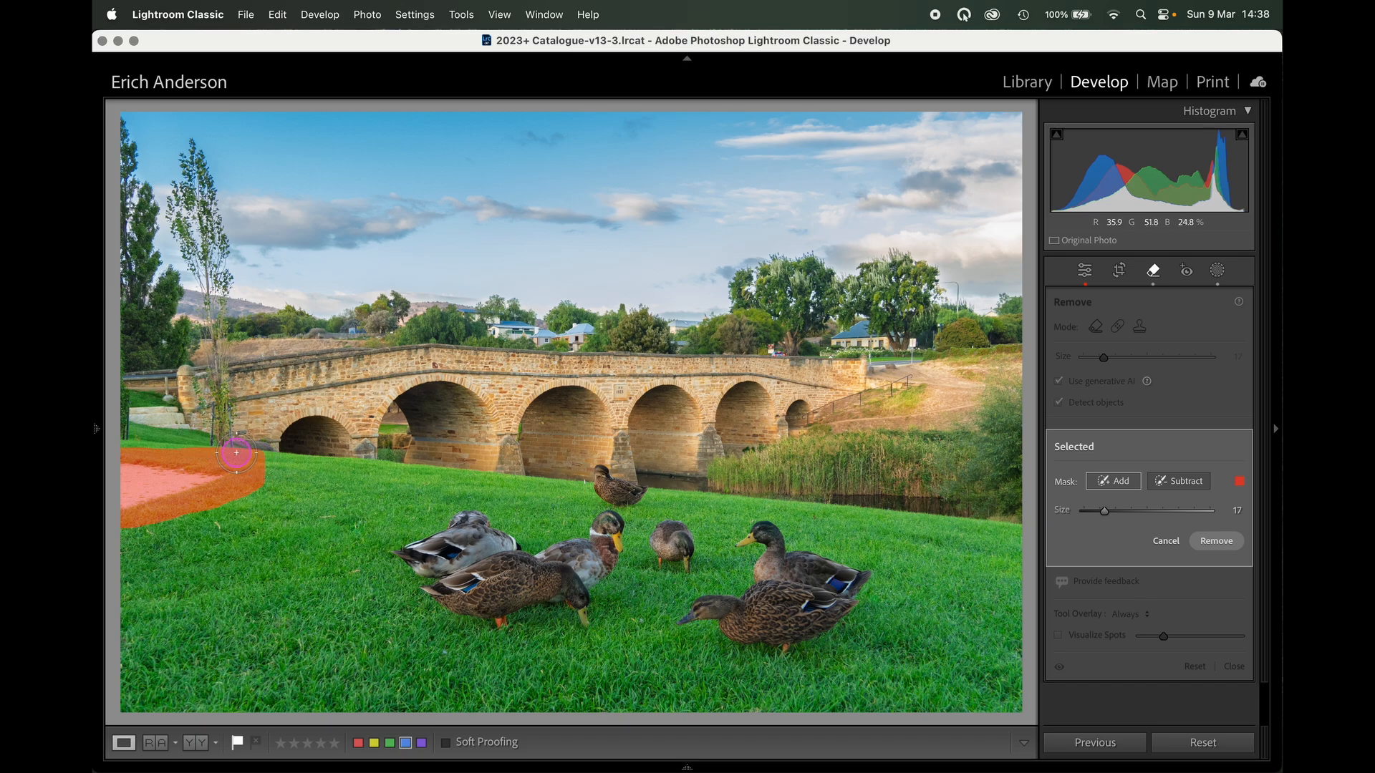
{"action": "left_click", "coordinate": [1185, 481]}
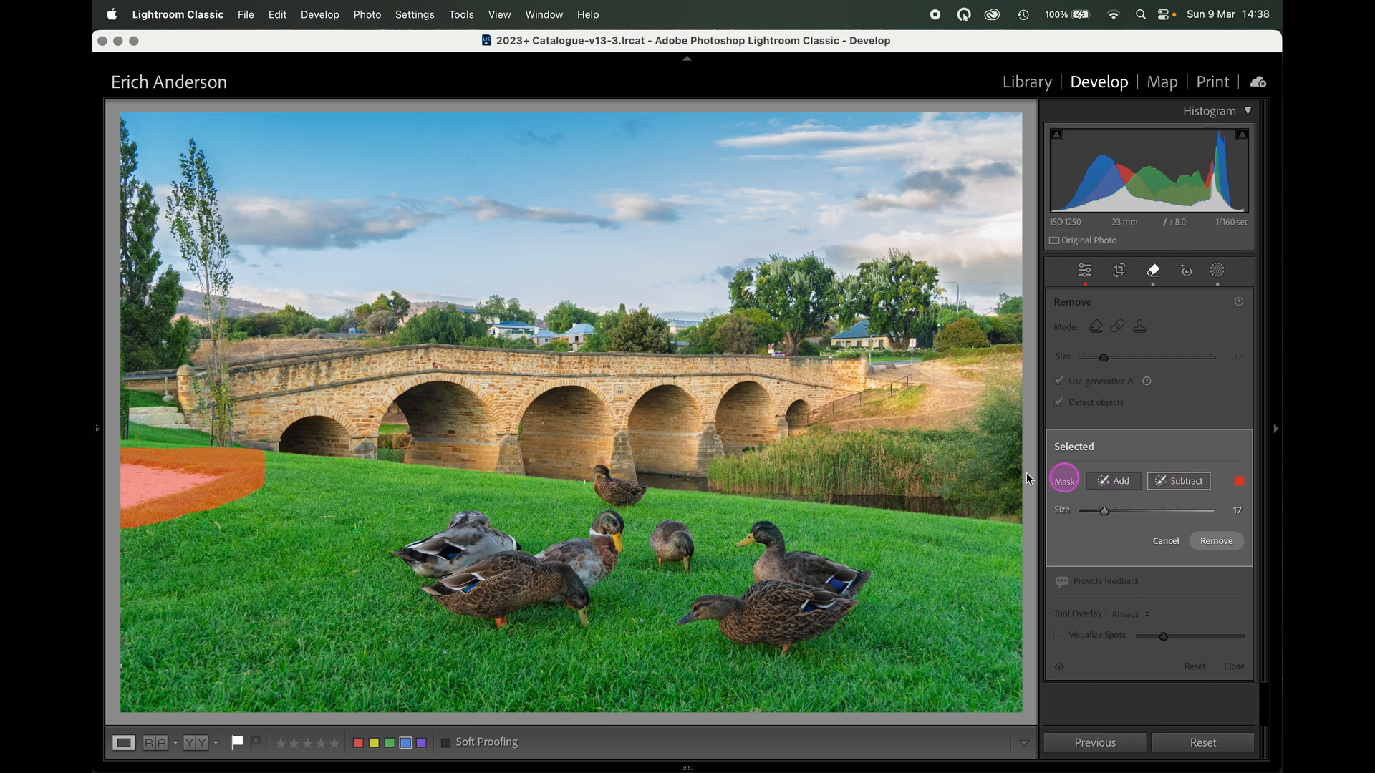
{"action": "left_click_drag", "start_coordinate": [189, 434], "coordinate": [256, 446]}
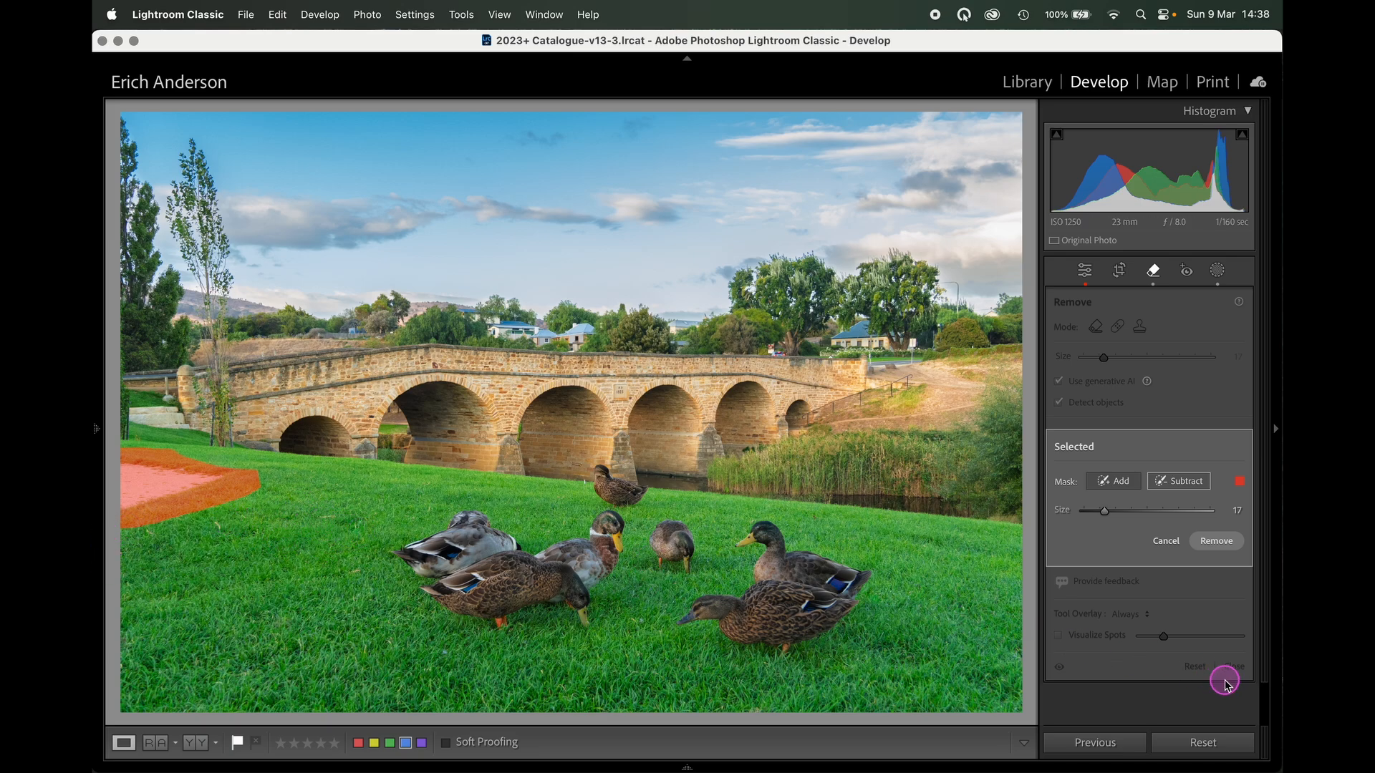
{"action": "left_click", "coordinate": [1219, 542]}
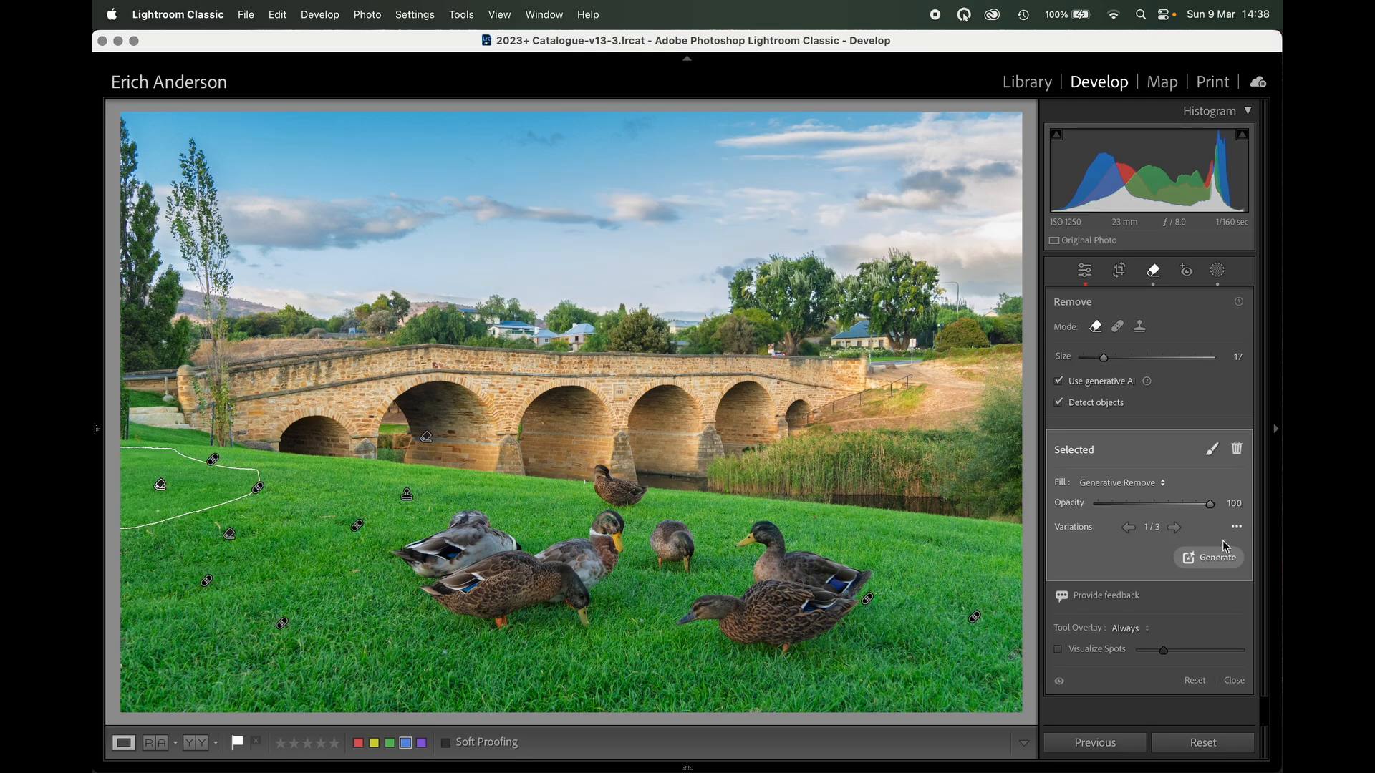
{"action": "left_click", "coordinate": [1221, 552]}
Step: Compare the photo before and after by switching all the removal edits off and on twice
{"action": "left_click", "coordinate": [1060, 683]}
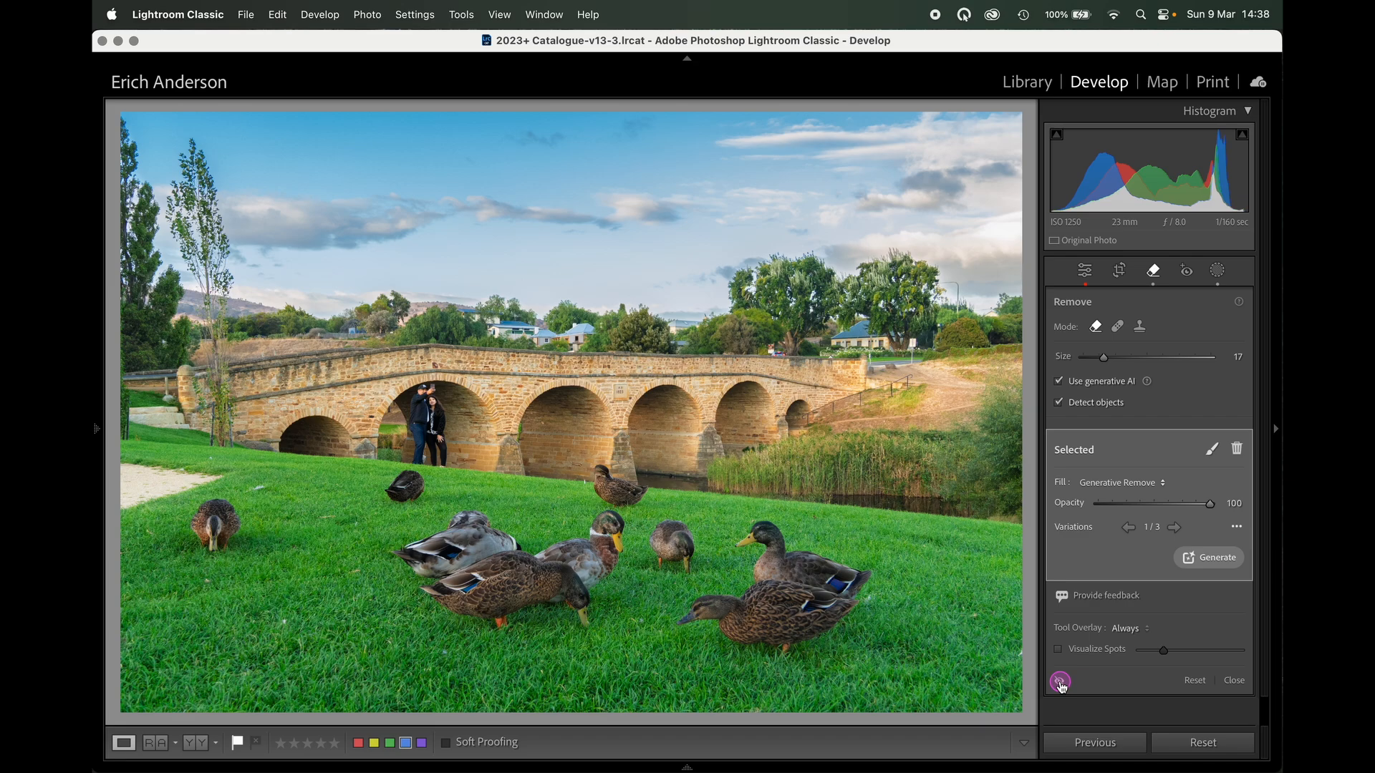
{"action": "left_click", "coordinate": [1060, 683]}
{"action": "left_click", "coordinate": [1060, 684]}
{"action": "left_click", "coordinate": [1061, 684]}
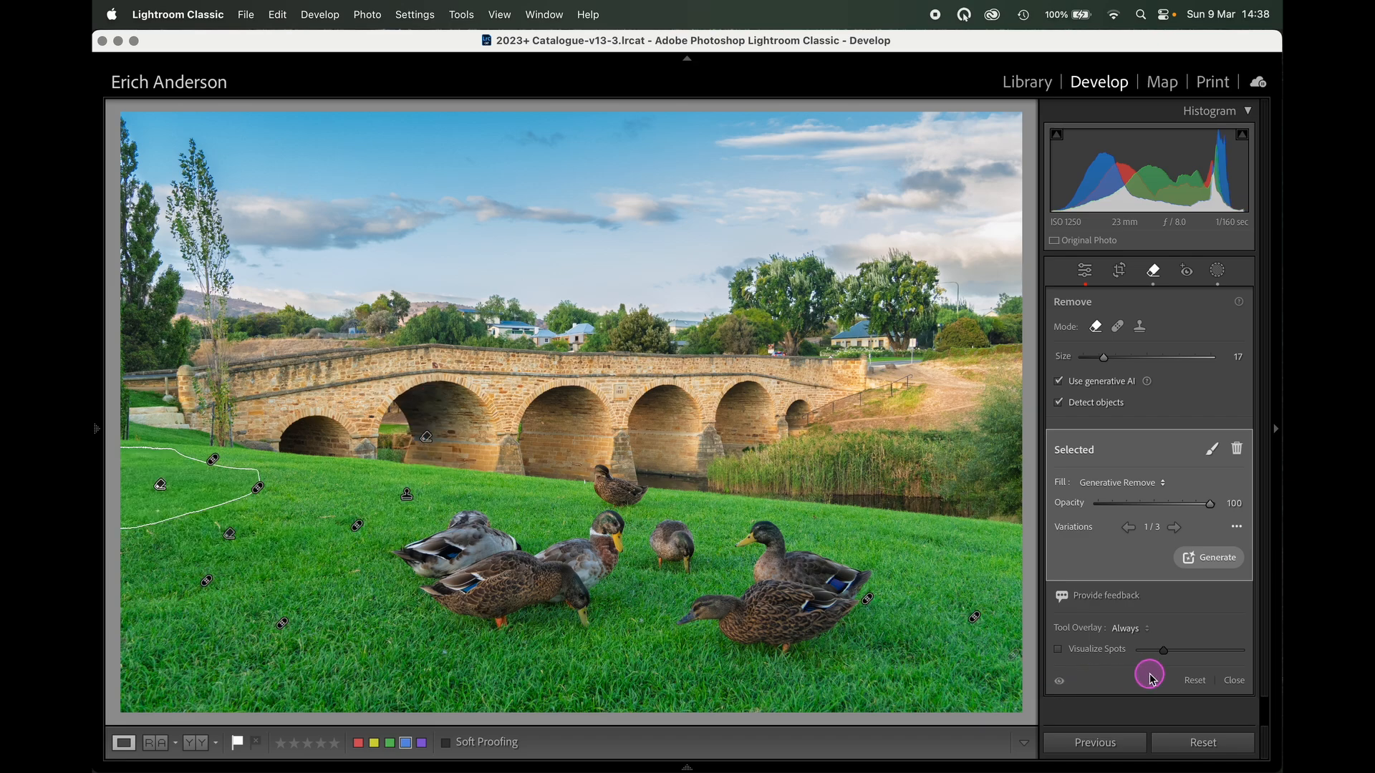
Step: Close the Remove tool and check the cleaned photo in a full-screen preview
{"action": "left_click", "coordinate": [1235, 680]}
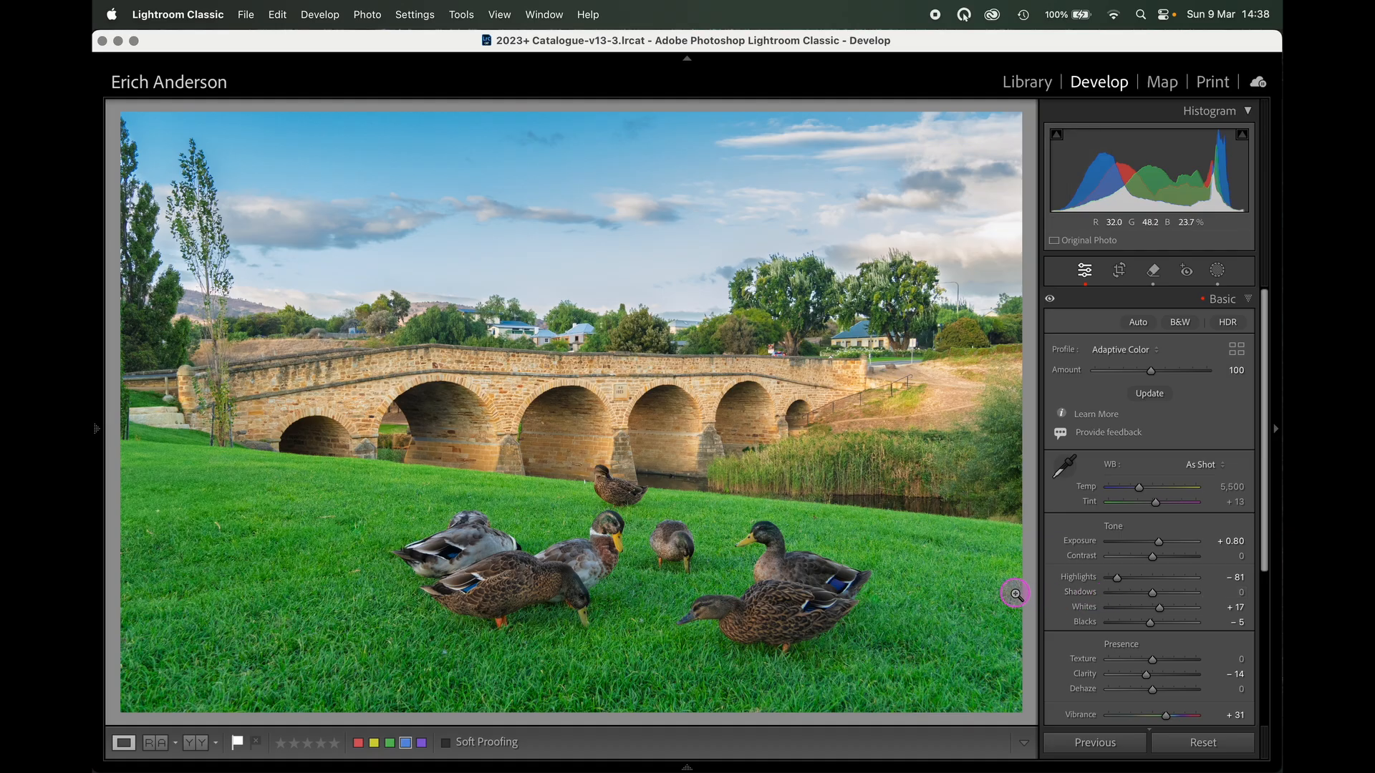
{"action": "key", "text": "f"}
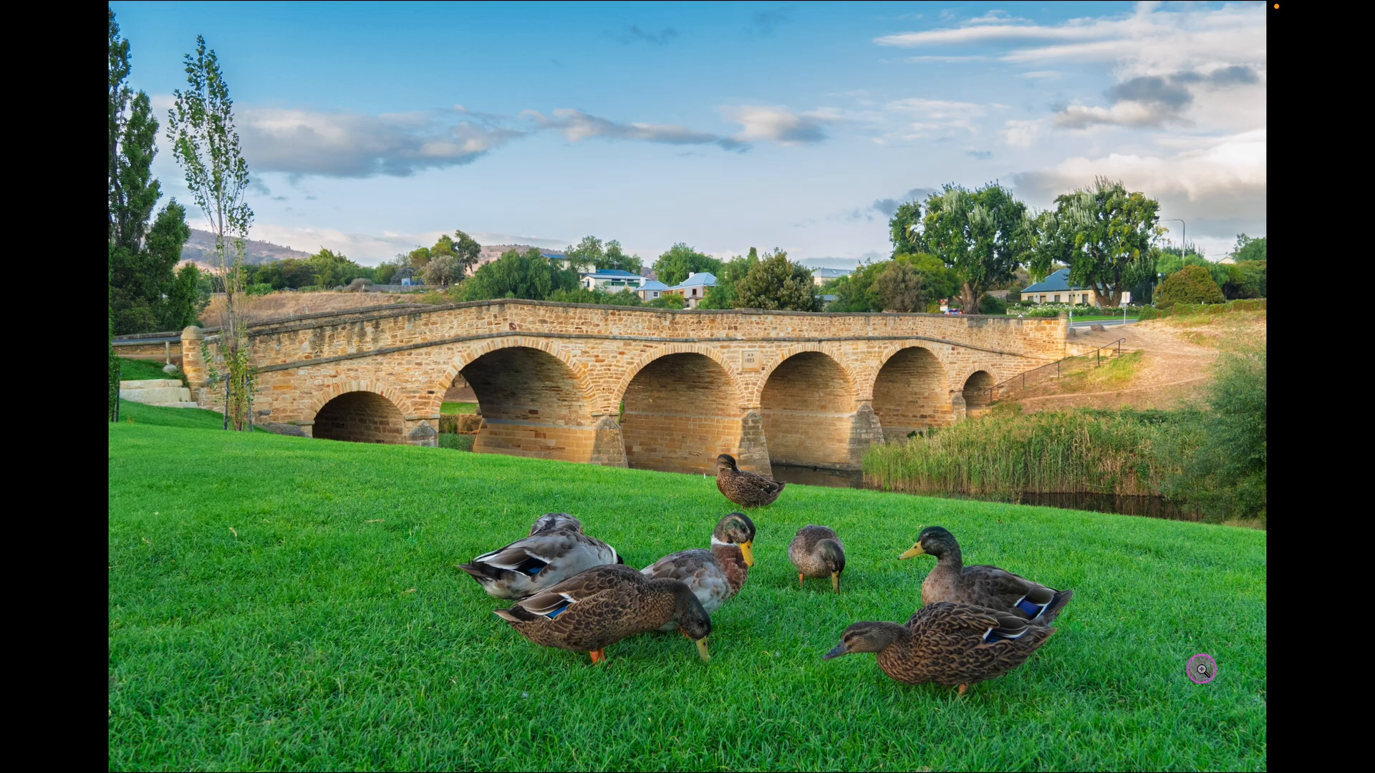
{"action": "key", "text": "f"}
Step: Switch to Adobe Lightroom by launching it from Launchpad
{"action": "mouse_move", "coordinate": [973, 768]}
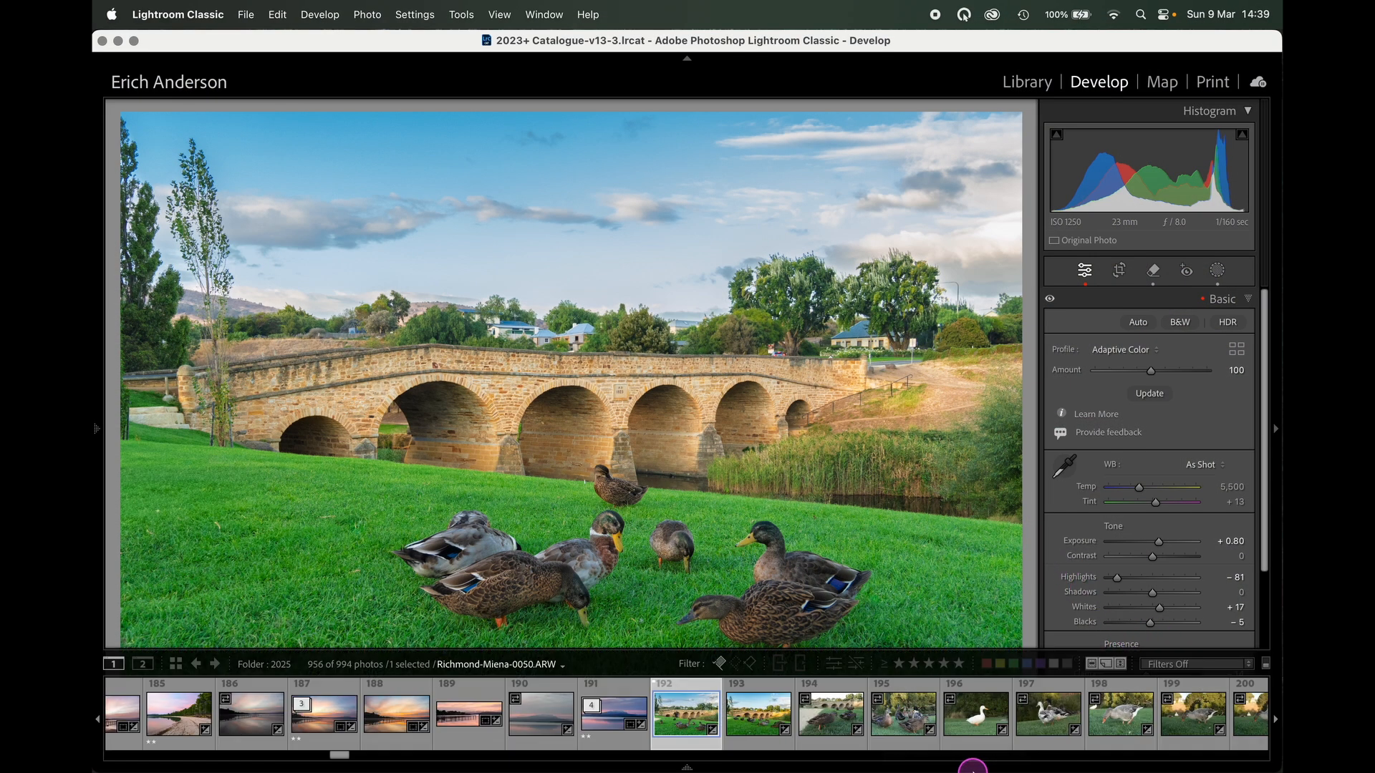
{"action": "mouse_move", "coordinate": [1043, 762]}
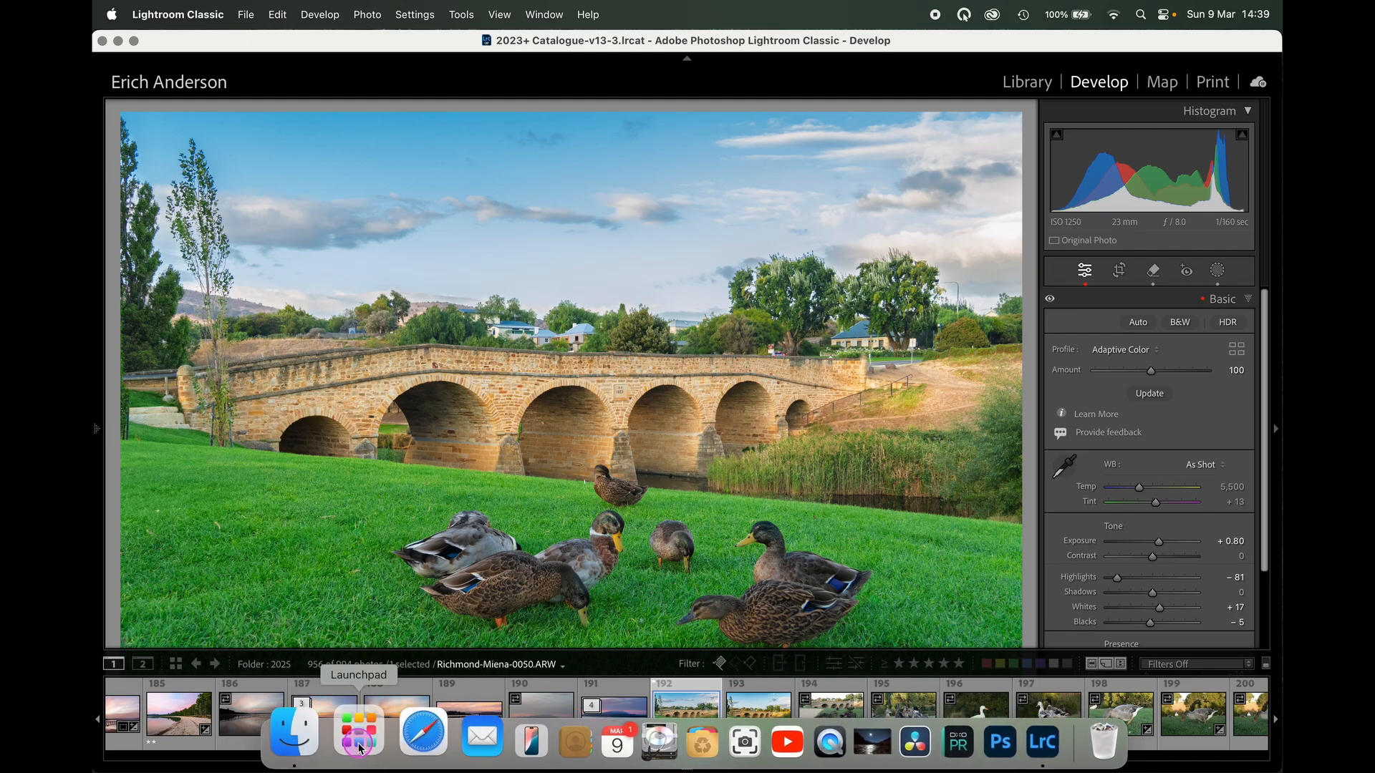
{"action": "left_click", "coordinate": [360, 749]}
{"action": "left_click", "coordinate": [842, 378]}
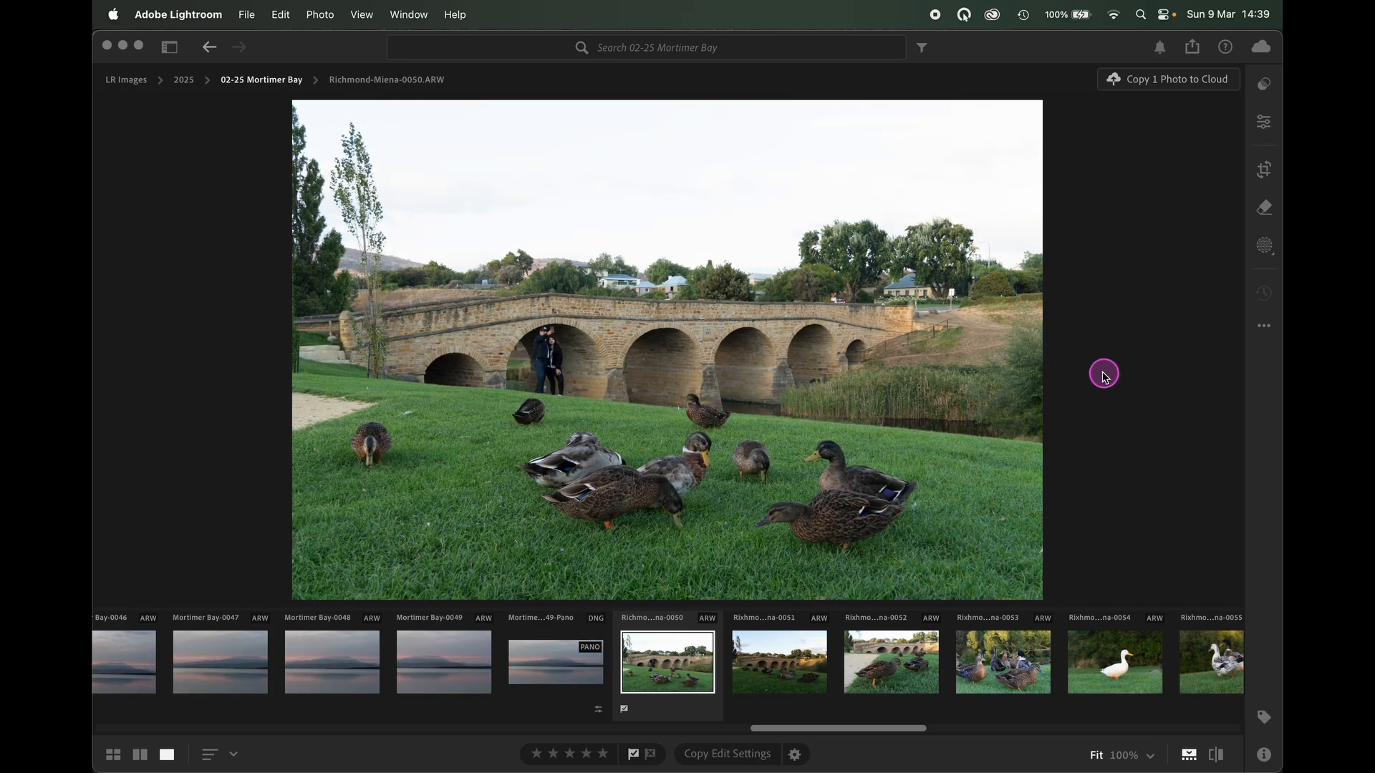
Step: Open the removal tools for the duck photo and view the Clone and Heal modes, returning to Remove mode
{"action": "left_click", "coordinate": [1262, 209]}
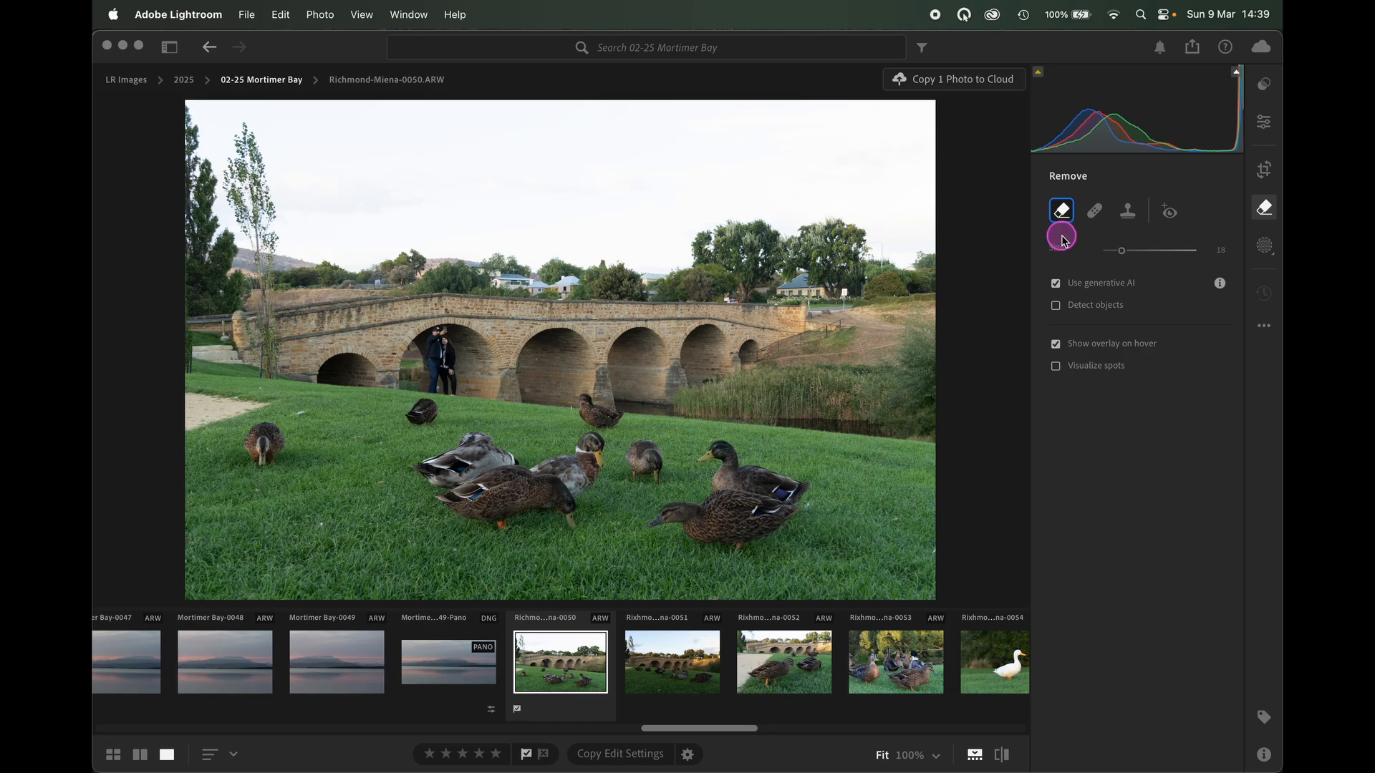
{"action": "left_click", "coordinate": [1130, 213]}
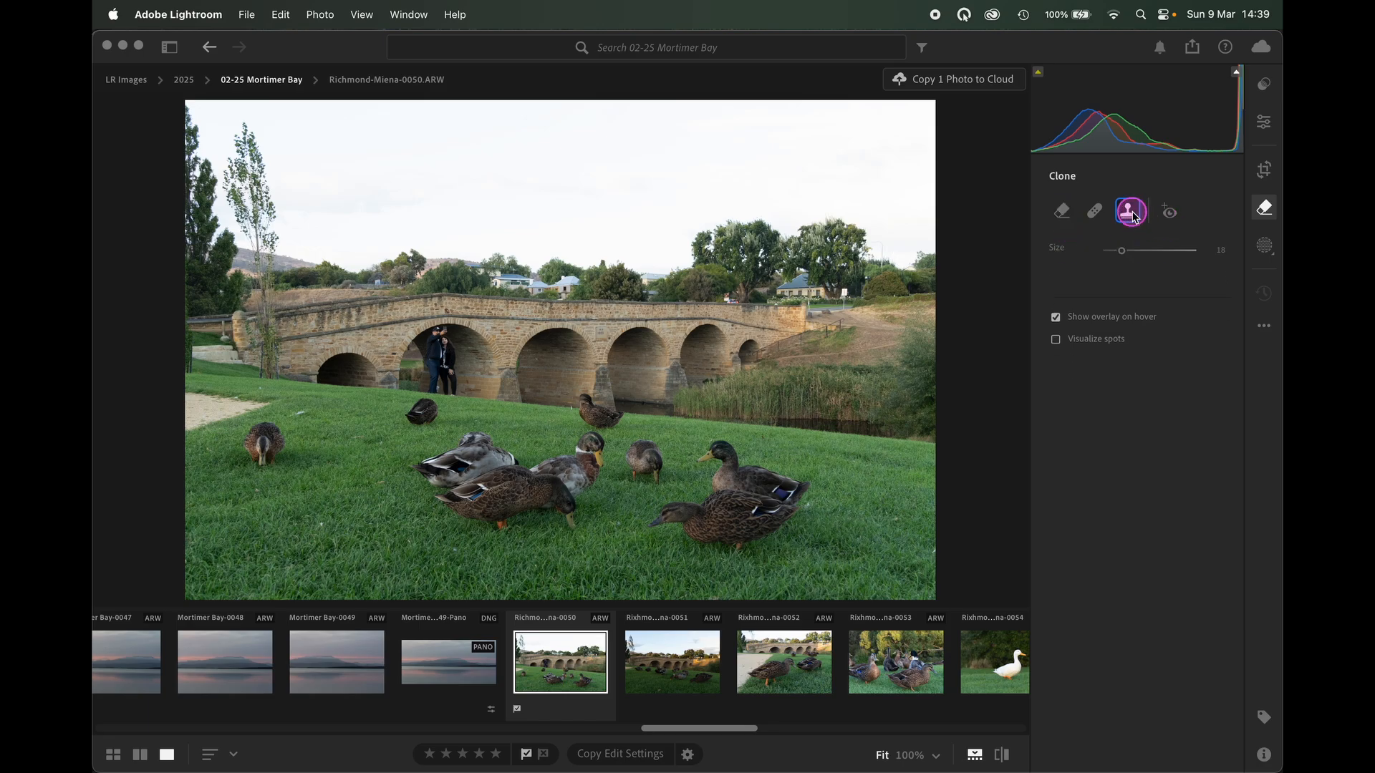
{"action": "left_click", "coordinate": [1096, 213]}
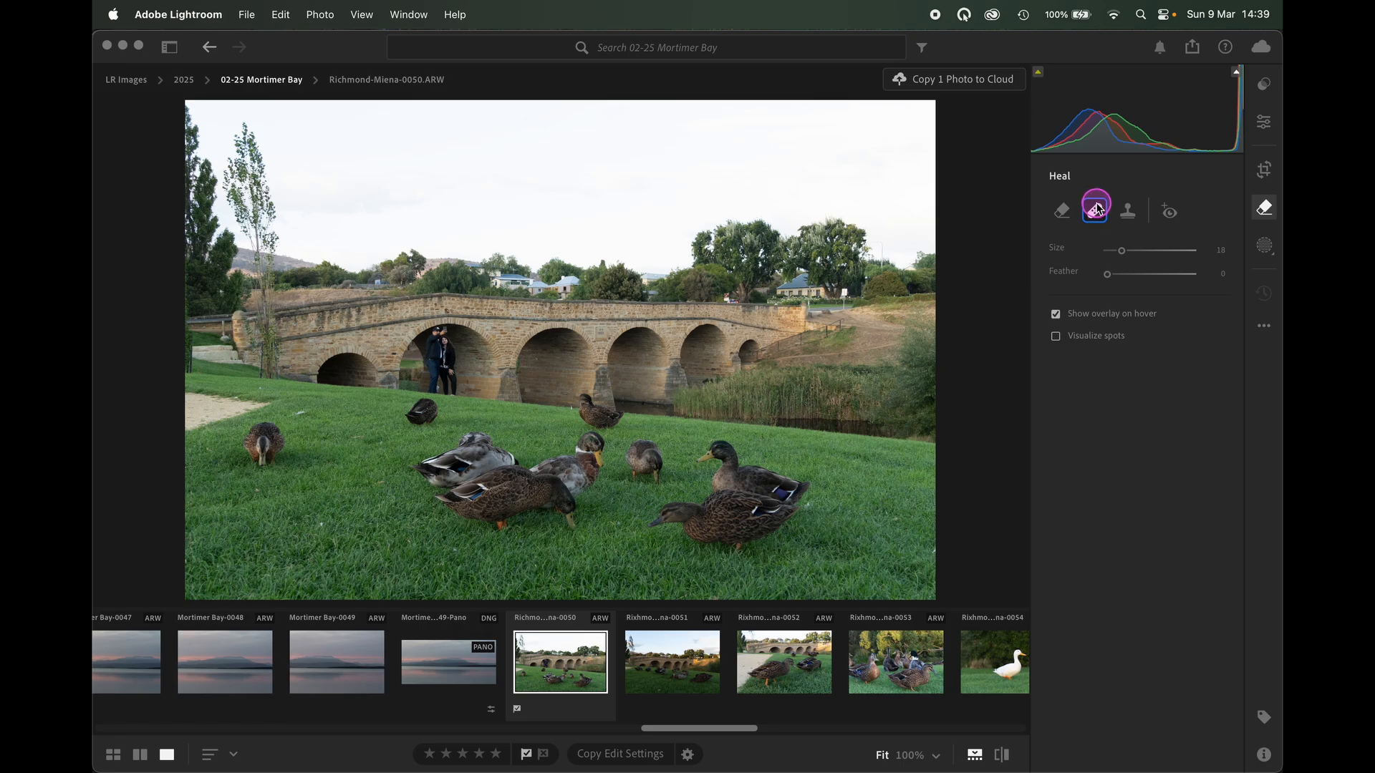
{"action": "left_click", "coordinate": [1066, 211]}
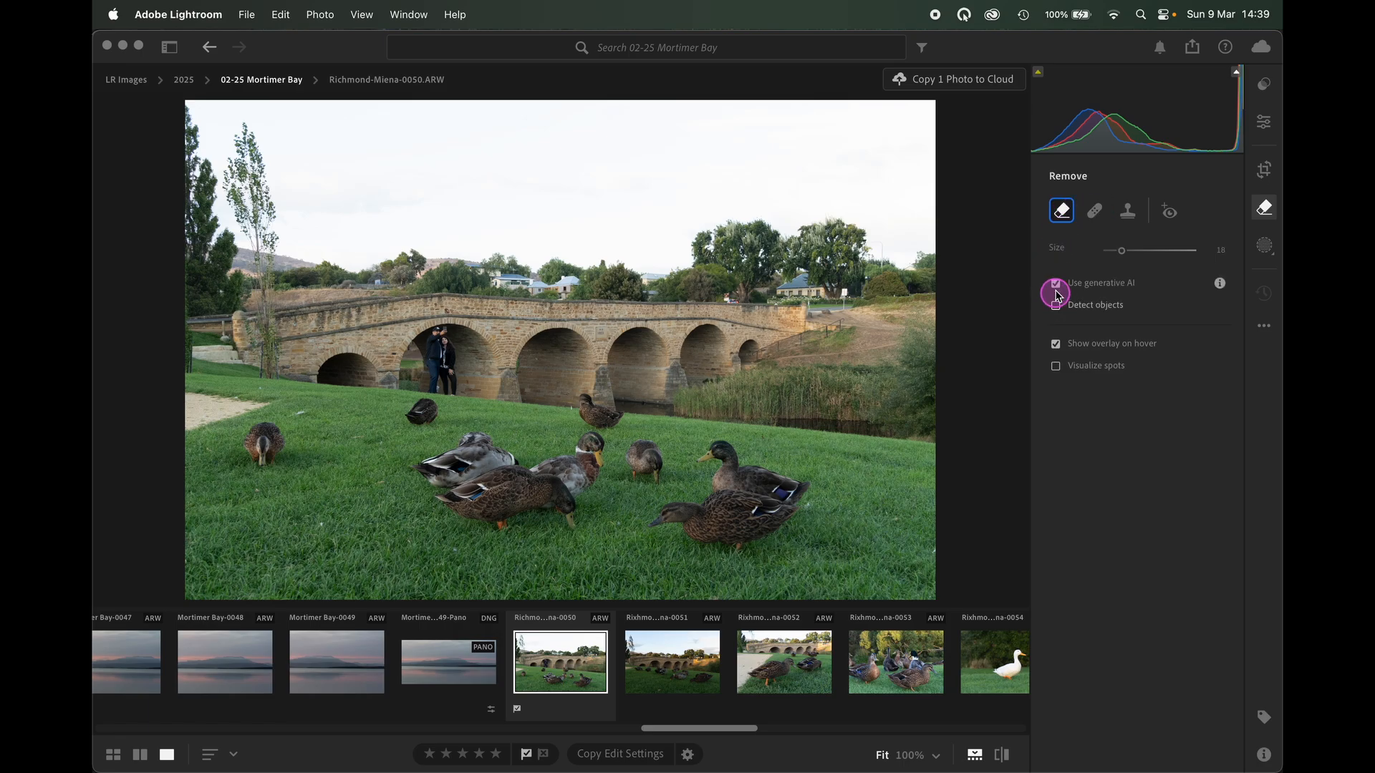